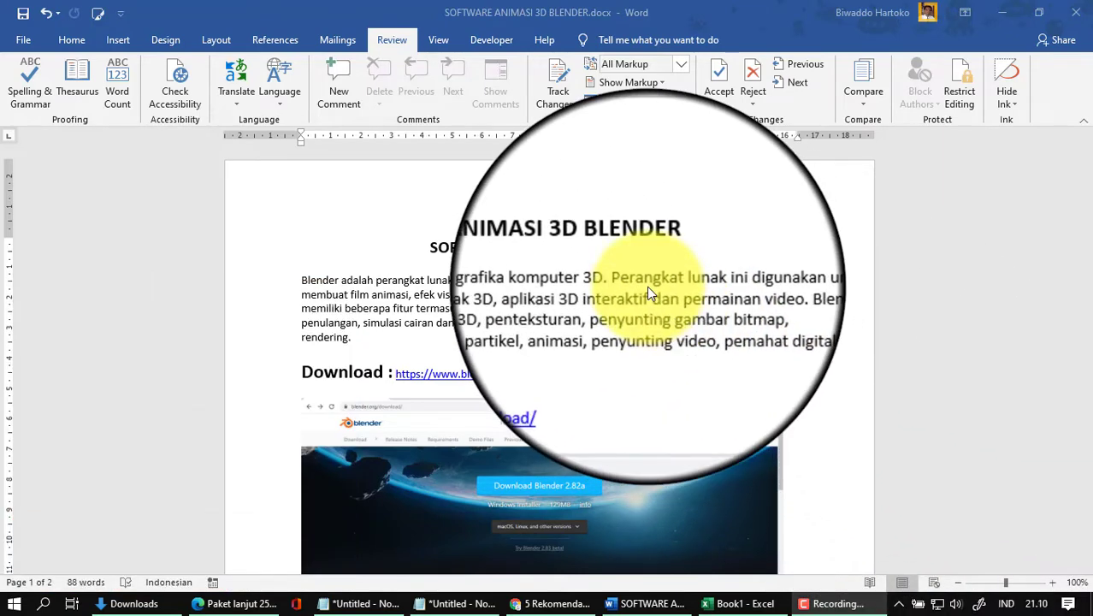
Select the words 'Open Source' in the opening paragraph, ending on the Review tab.
left_click(657, 287)
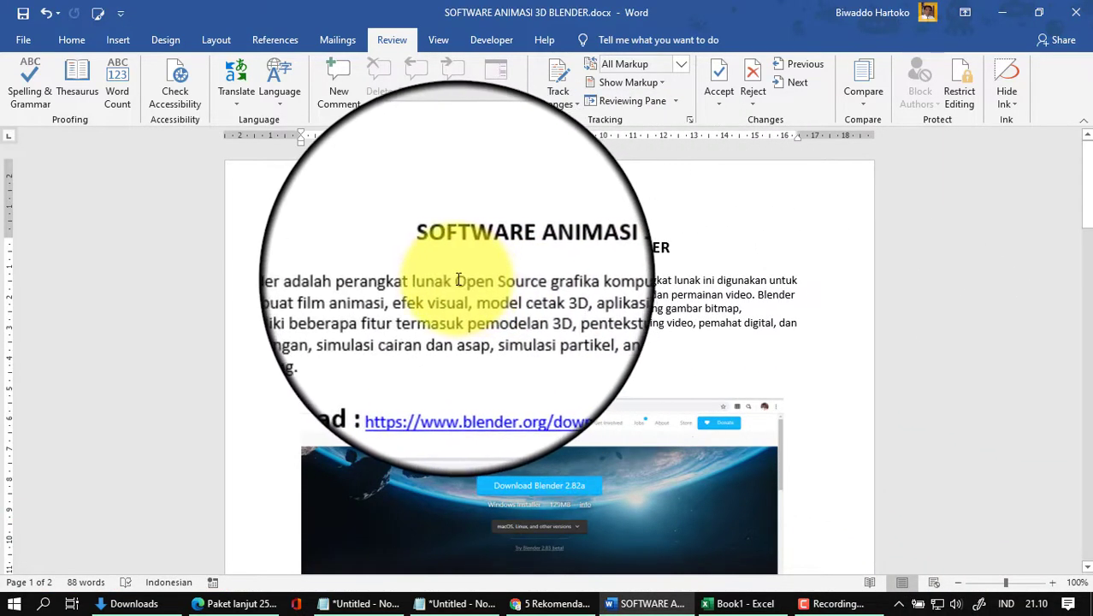
left_click_drag(446, 282, 507, 282)
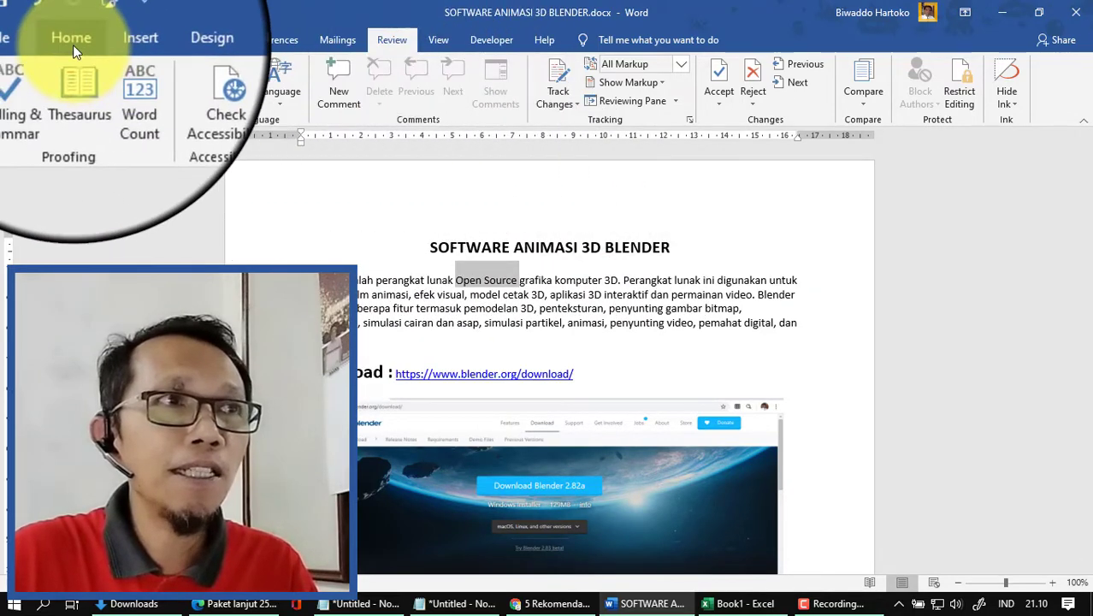
left_click(72, 40)
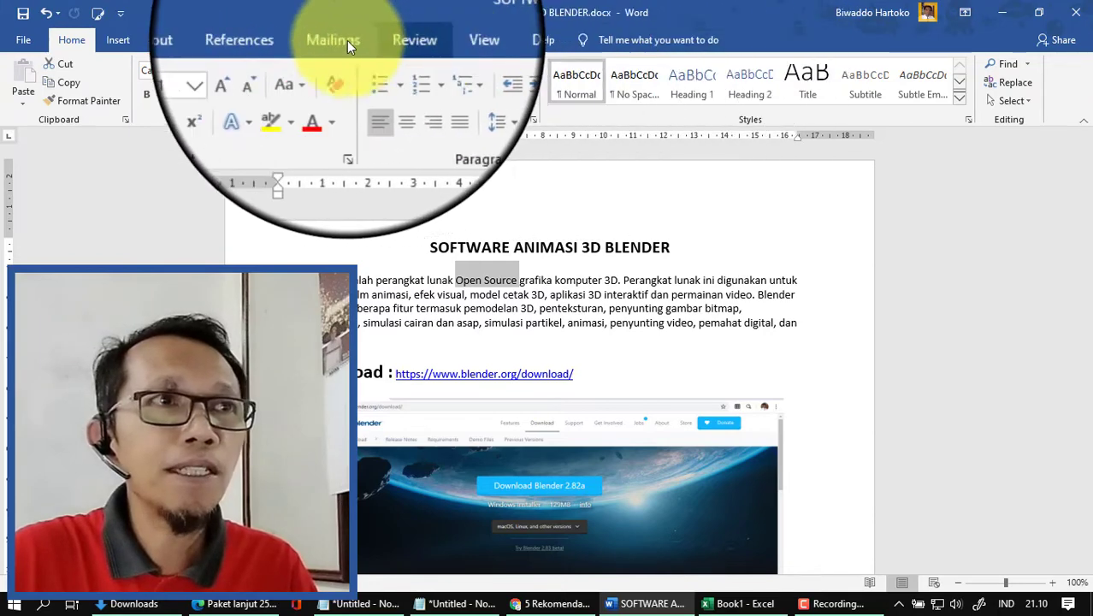
left_click(395, 40)
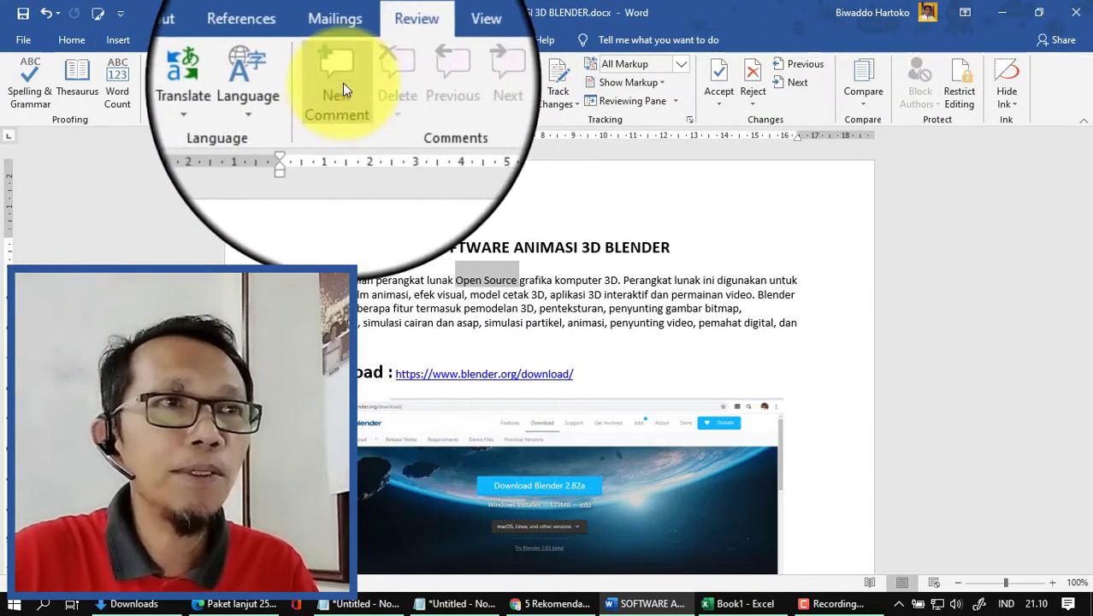
Add the comment 'Revisi 1' to the selected 'Open Source' text.
left_click(338, 99)
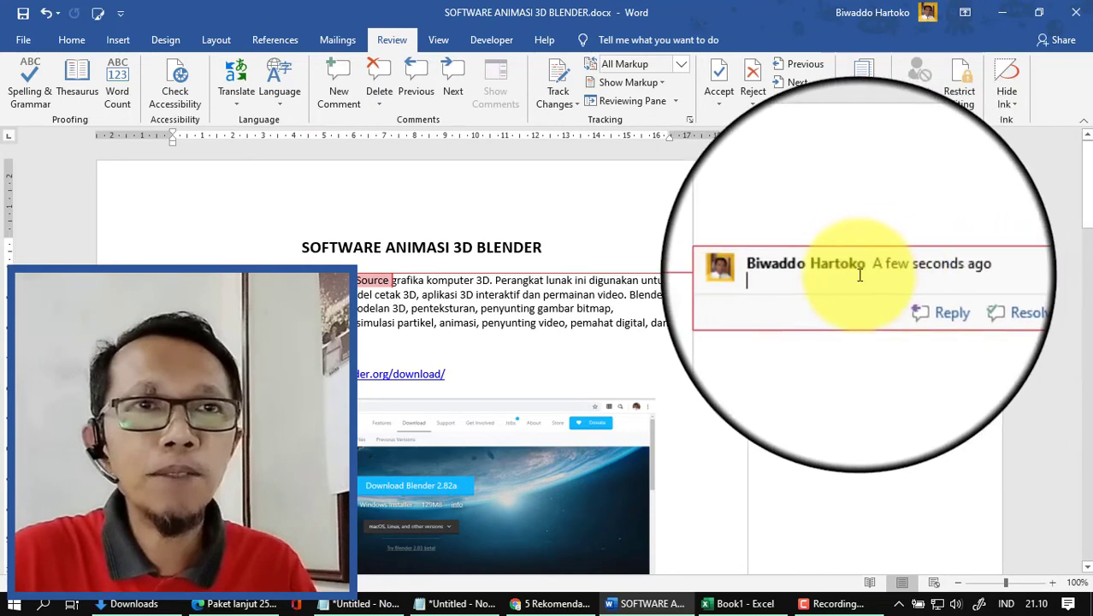
left_click(811, 279)
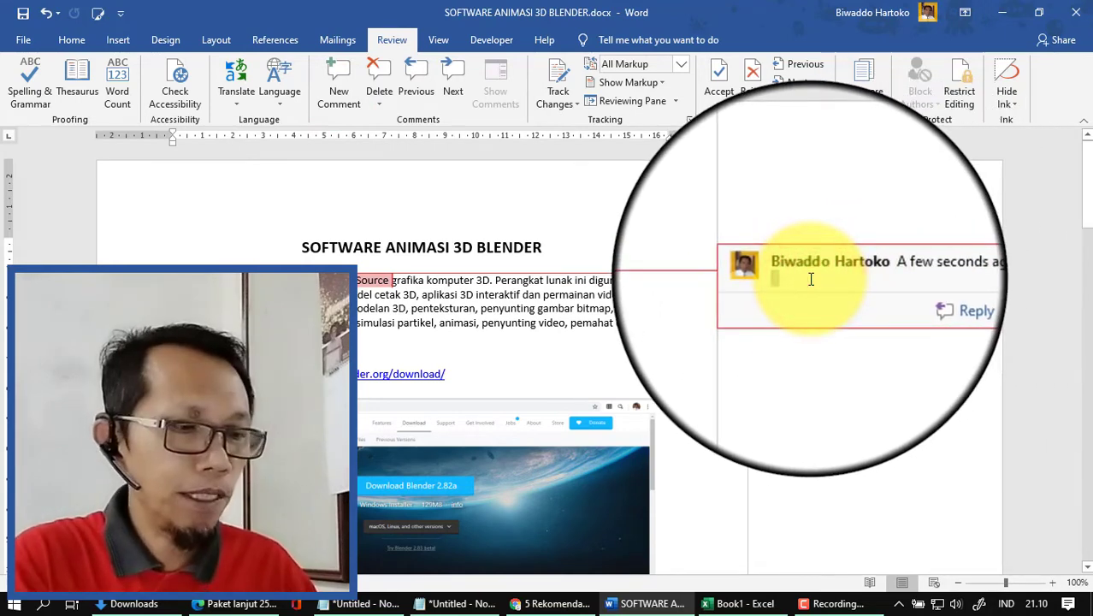
type("re")
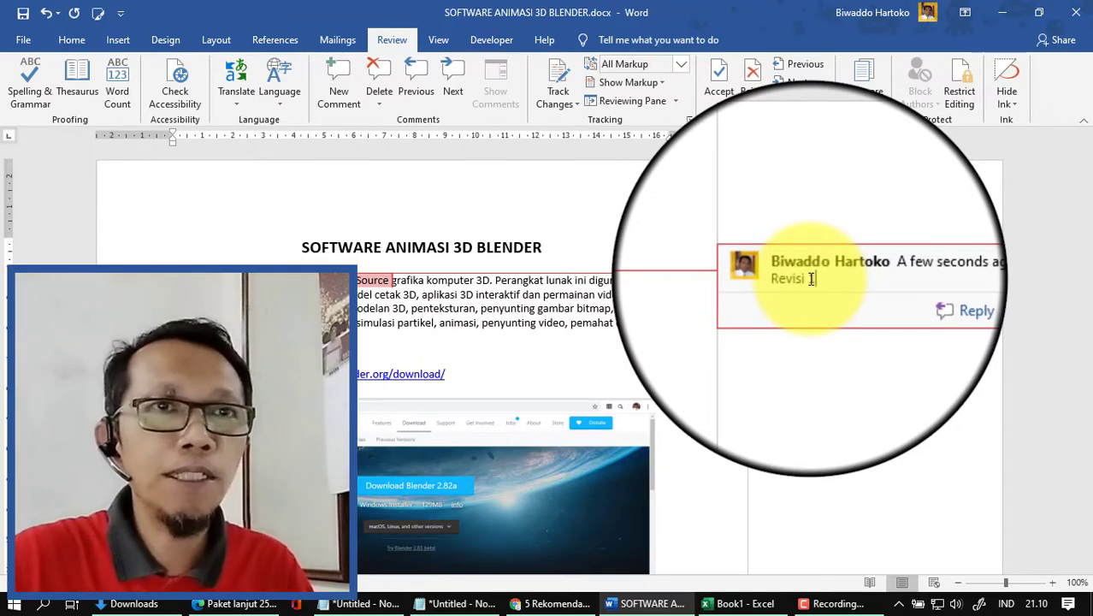
type(" 1")
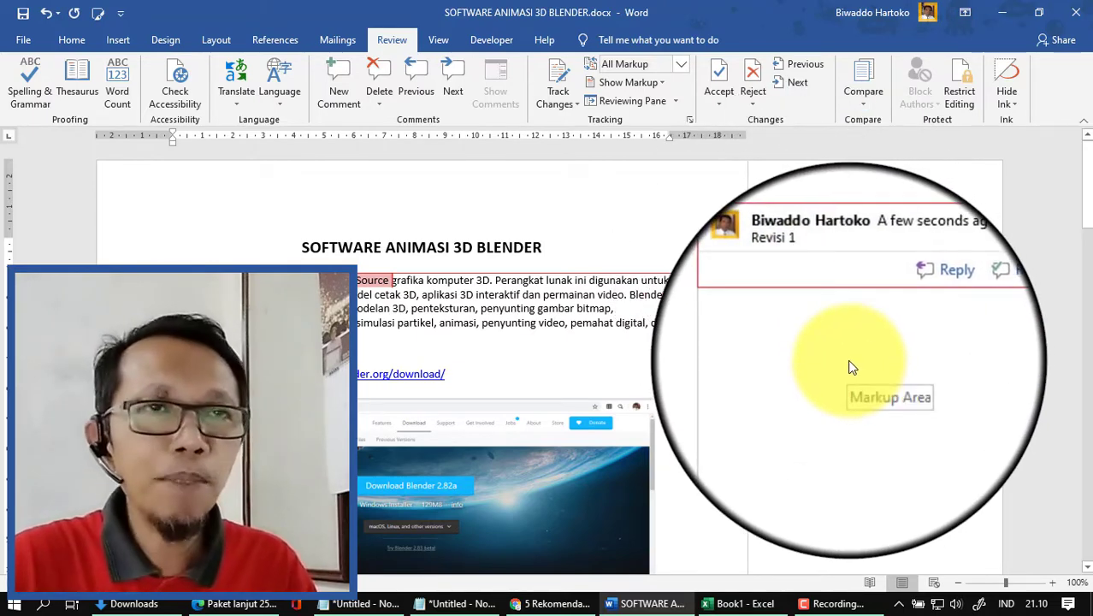
left_click(837, 351)
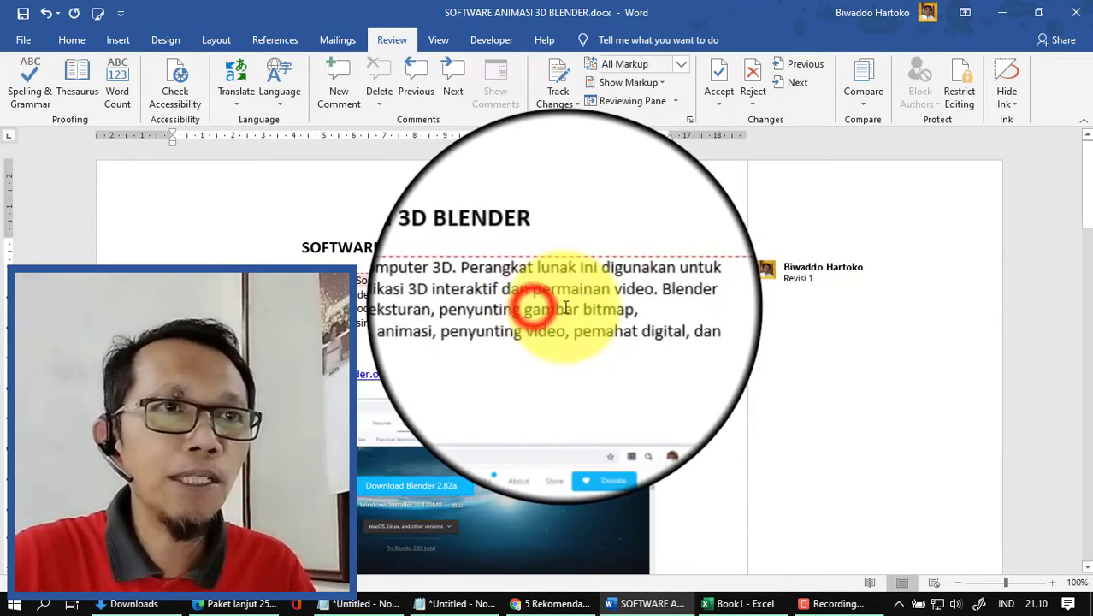
Comment on 'penyunting gambar bitmap,' with a note ending 'keterangan'.
left_click_drag(481, 308, 609, 308)
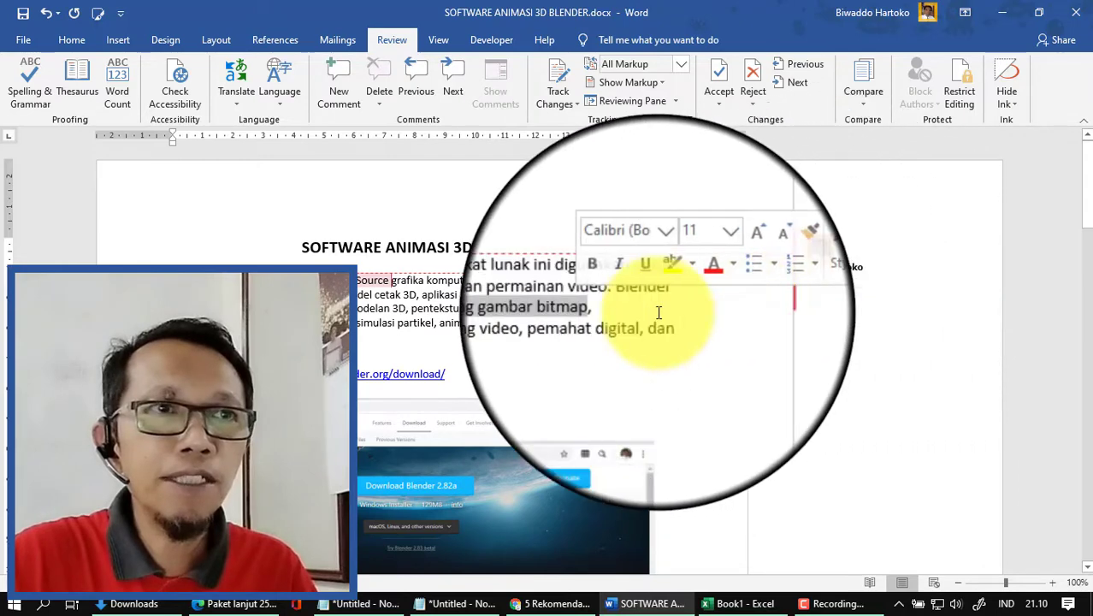
left_click(334, 93)
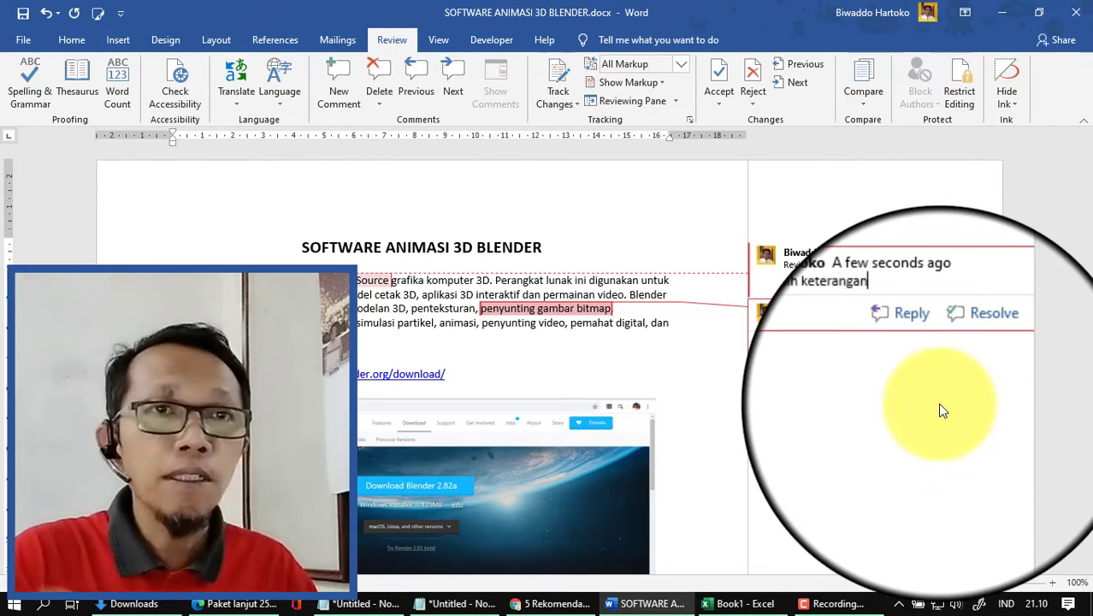
left_click(756, 376)
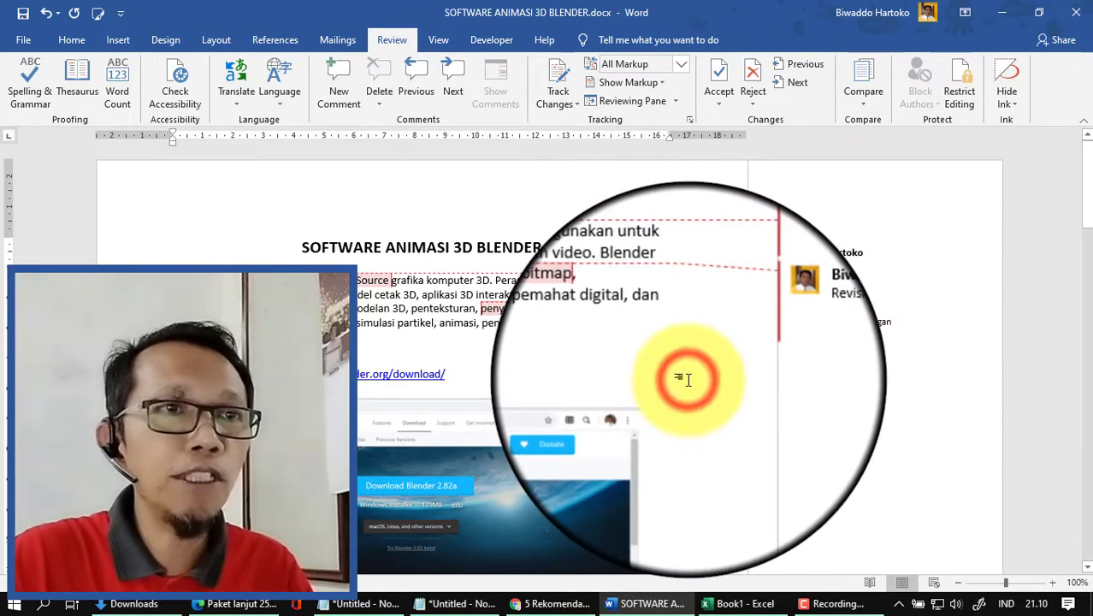
Scroll down to the setup wizard screenshots and comment 'Revis ke 3 ... kete apa ?' on 'Agrement'.
scroll(690, 383, "down", 3)
scroll(690, 384, "down", 5)
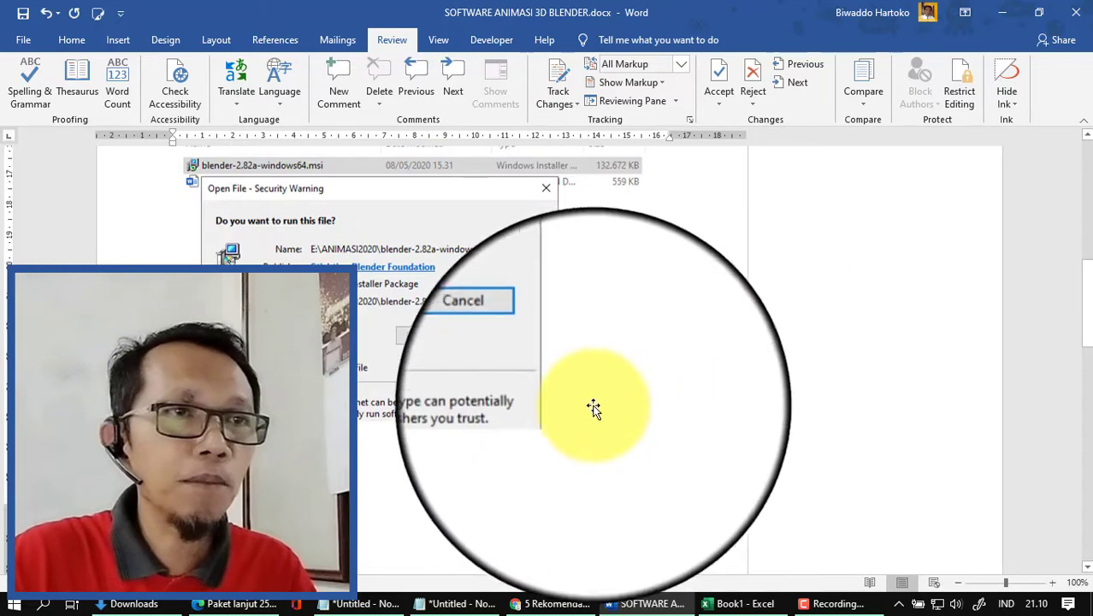
scroll(596, 405, "down", 3)
scroll(595, 419, "down", 6)
scroll(590, 420, "down", 5)
scroll(590, 420, "down", 4)
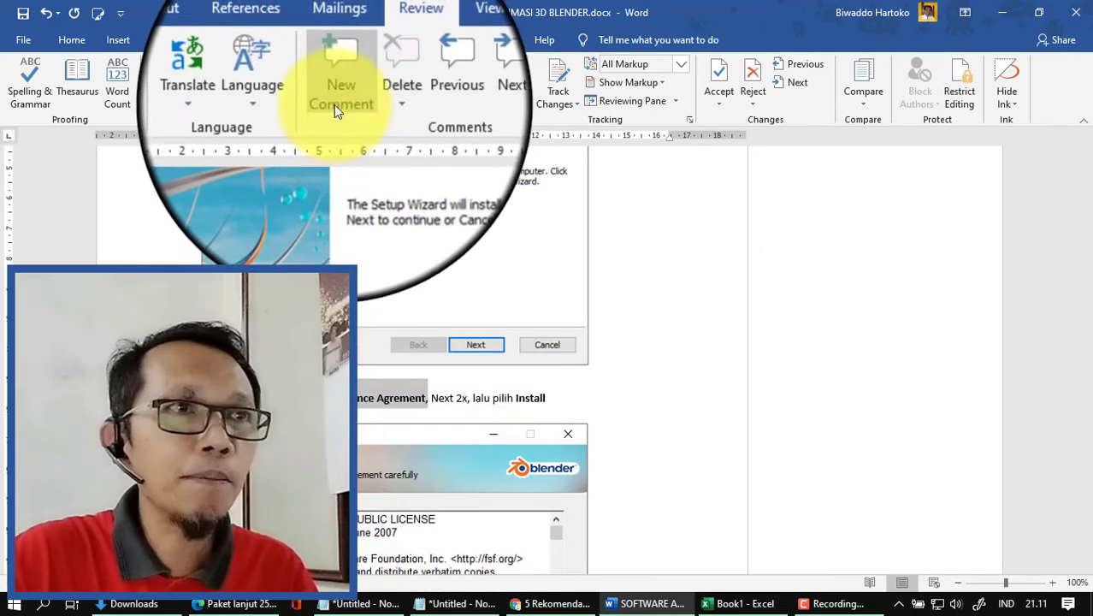
left_click(334, 102)
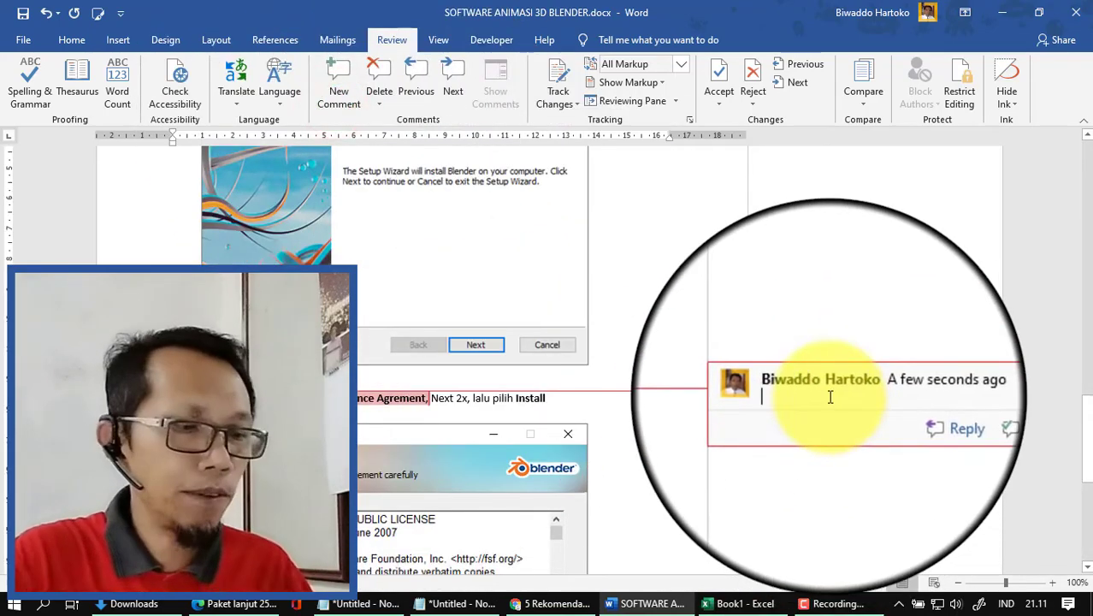
type("R")
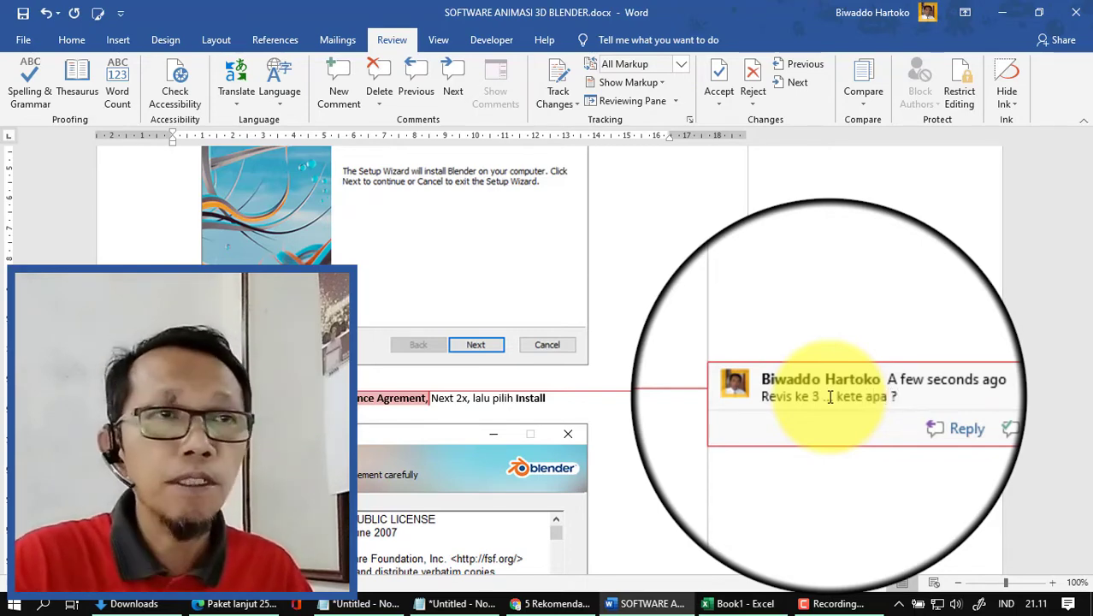
left_click(804, 467)
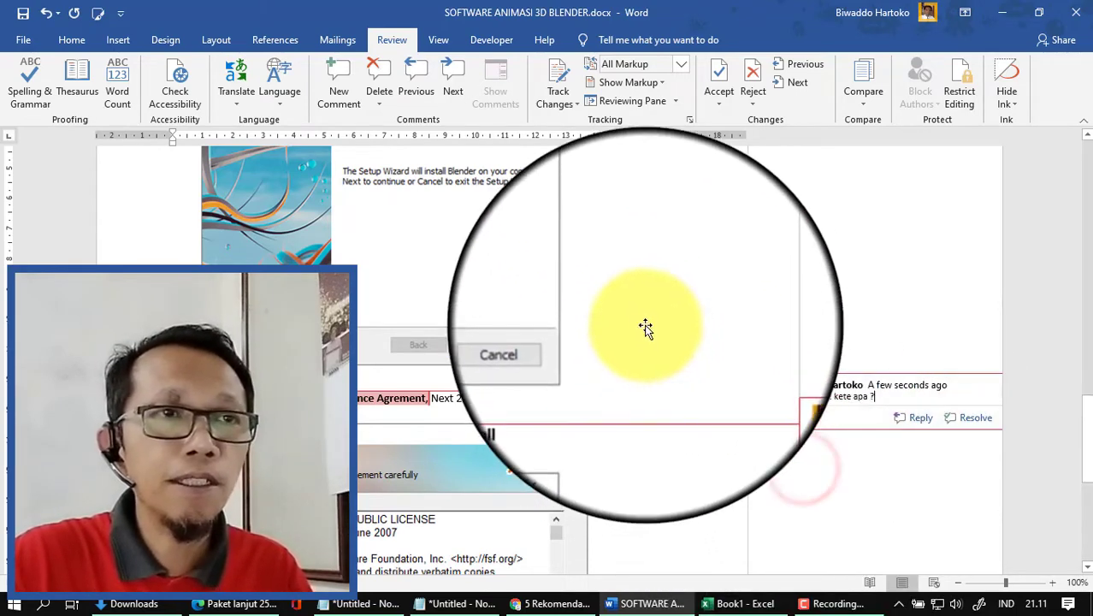
Save the commented document and show its two-page print preview.
left_click(646, 328)
left_click(50, 254)
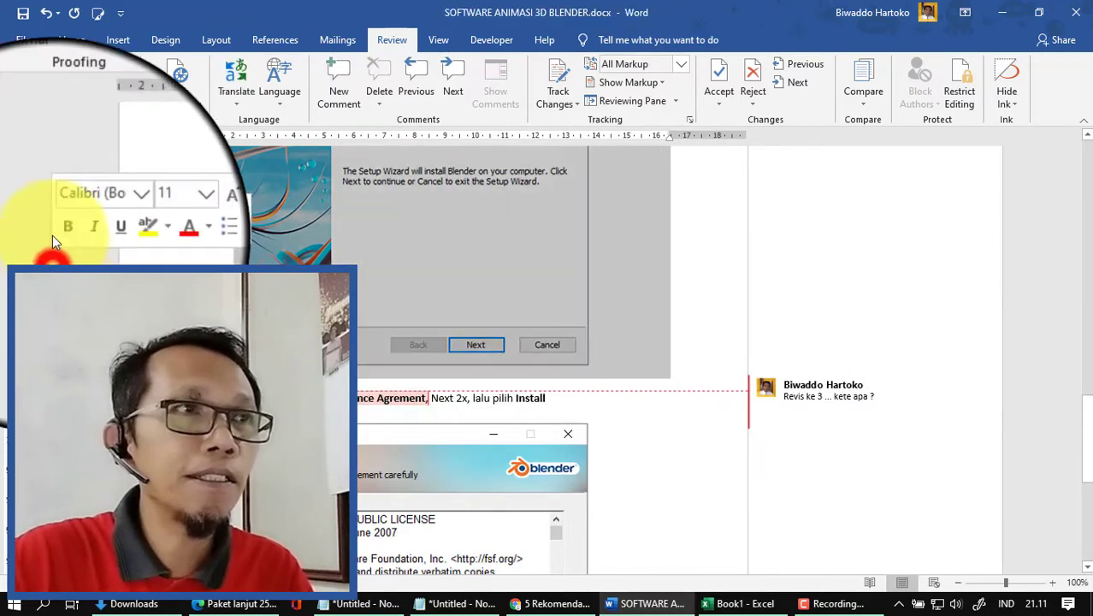
left_click(22, 17)
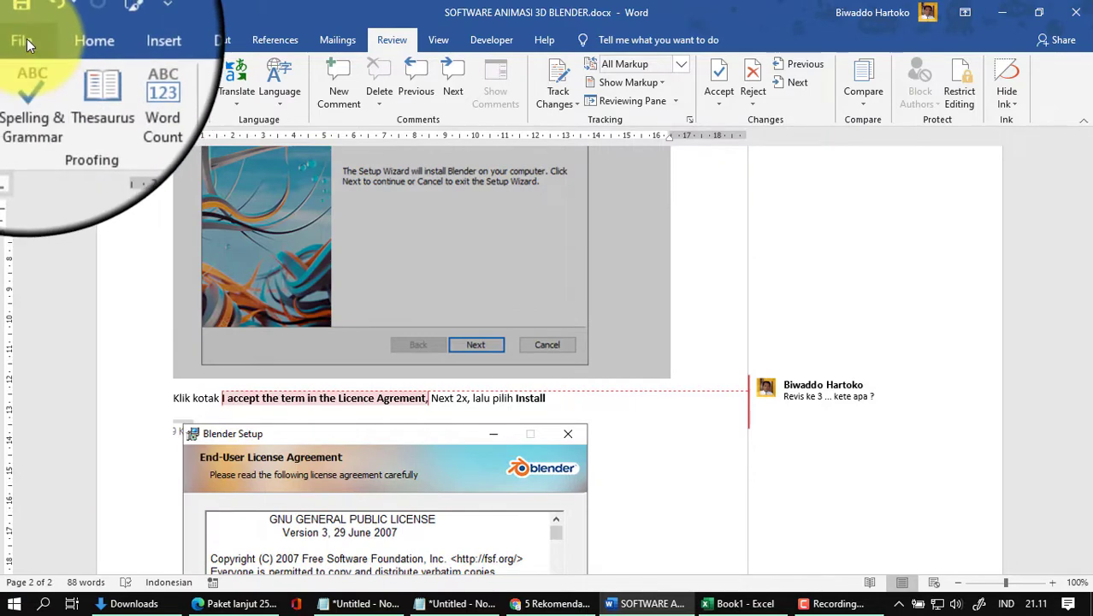
left_click(27, 38)
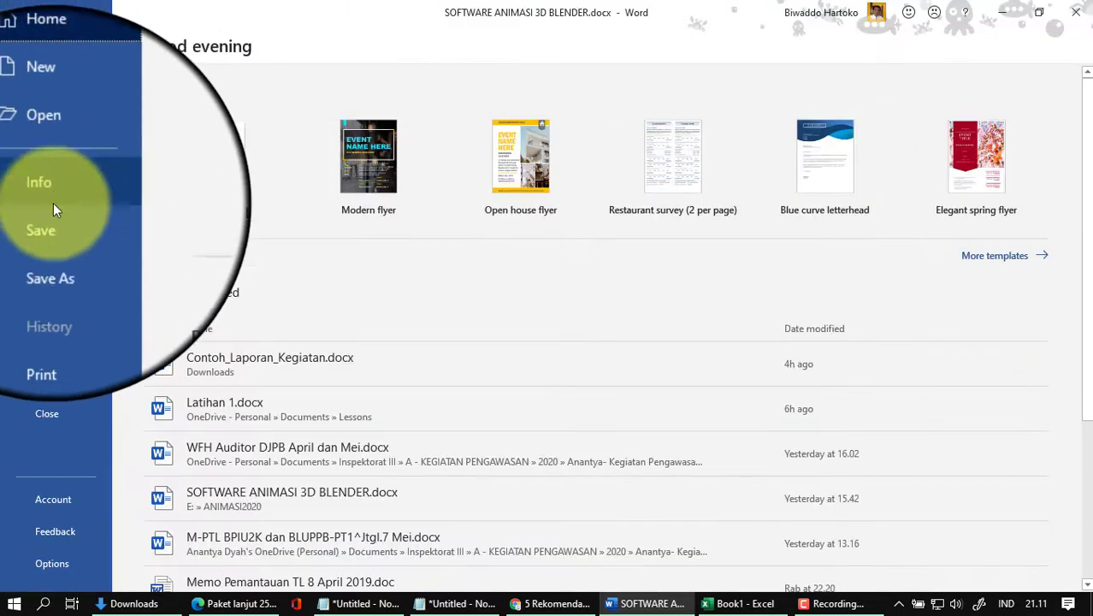
left_click(52, 324)
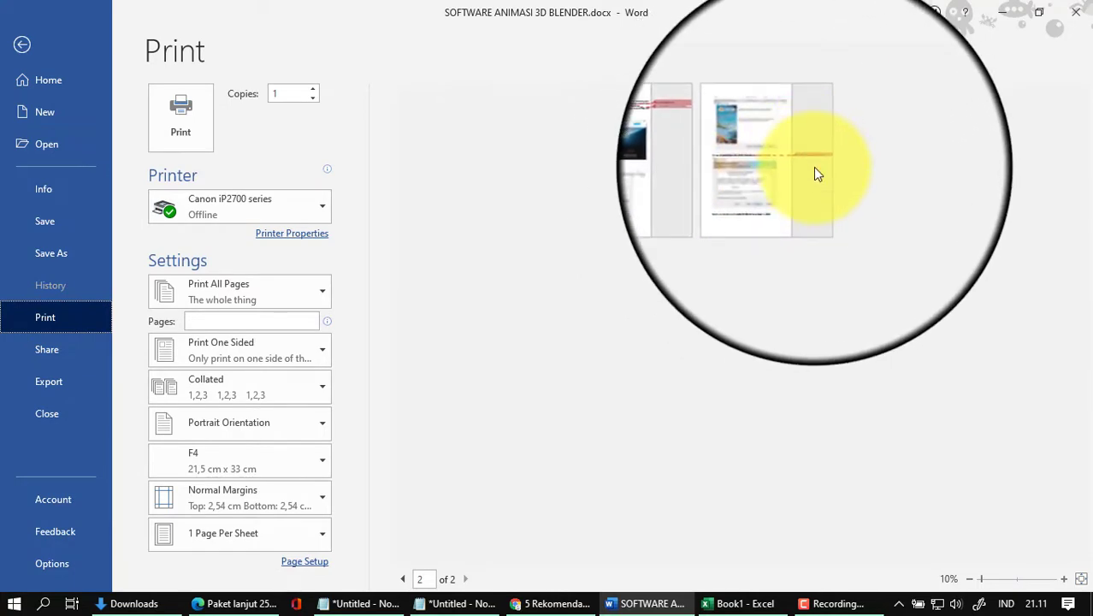
Reply 'Balas : k3 isnya ....' to the 'Revis ke 3 ... kete apa ?' comment.
left_click(22, 44)
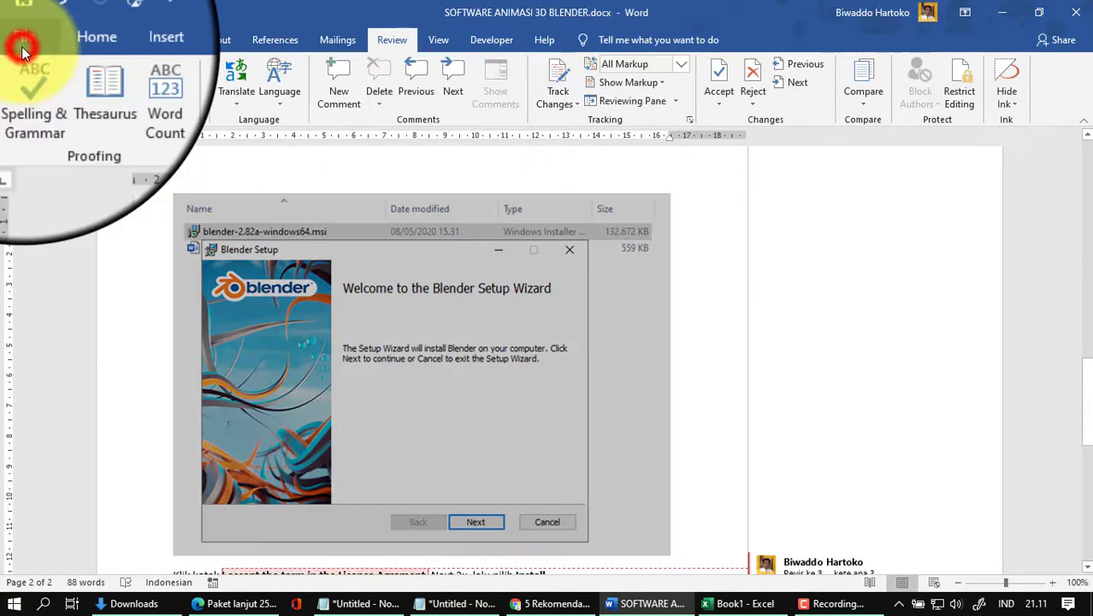
left_click(714, 342)
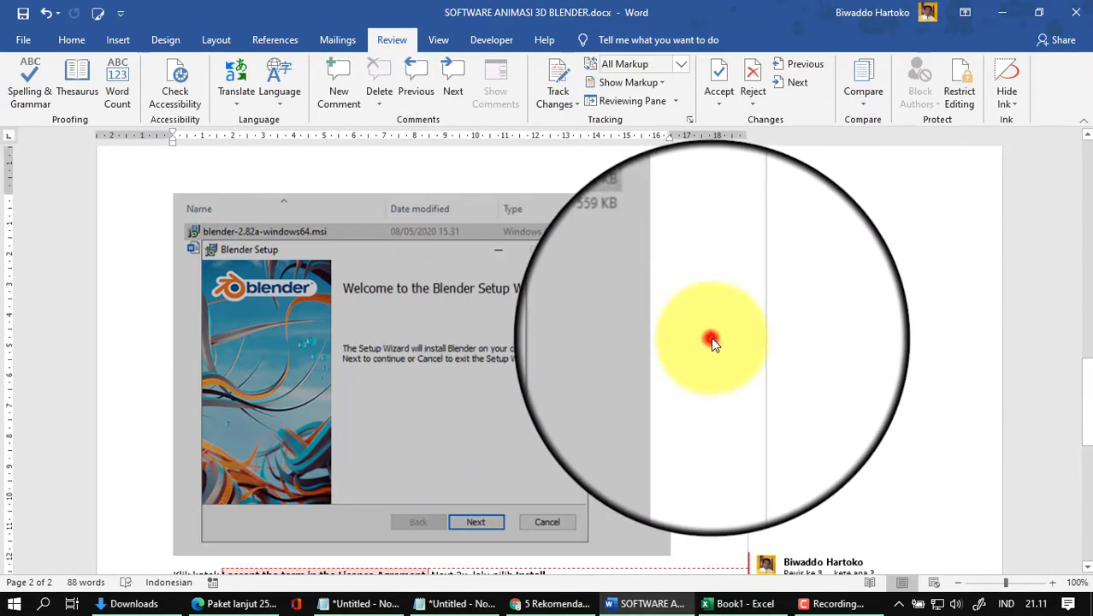
scroll(672, 324, "down", 5)
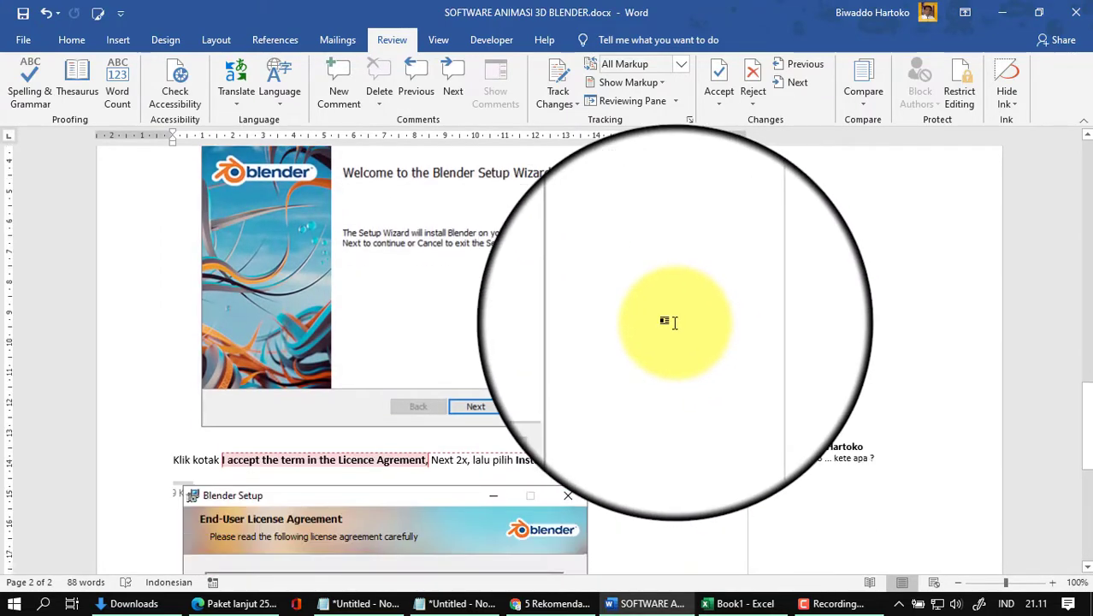
scroll(676, 323, "down", 2)
scroll(451, 304, "up", 2)
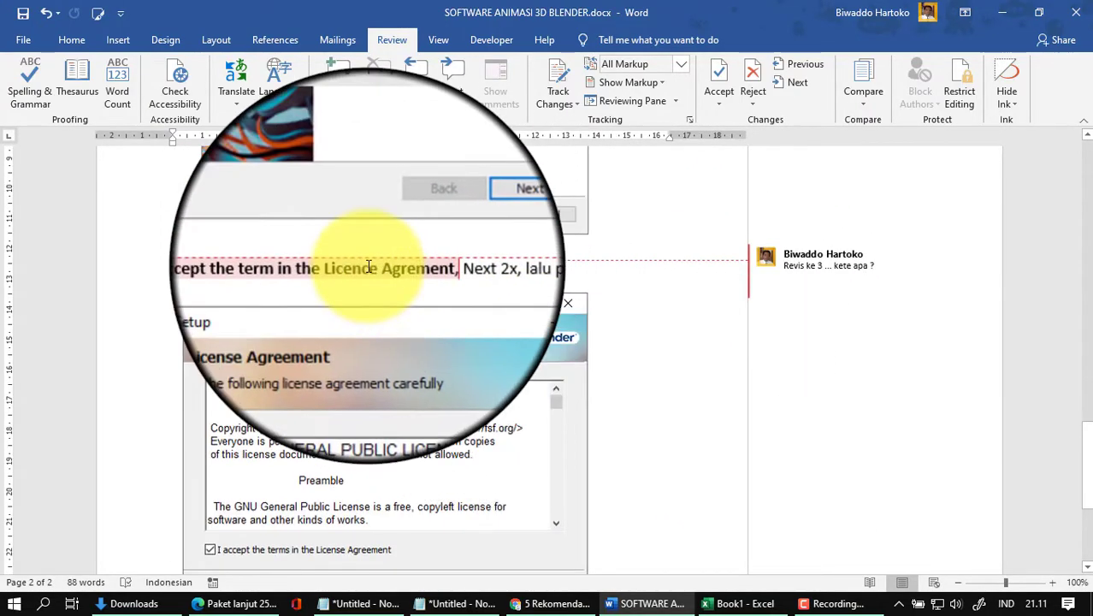
left_click(368, 267)
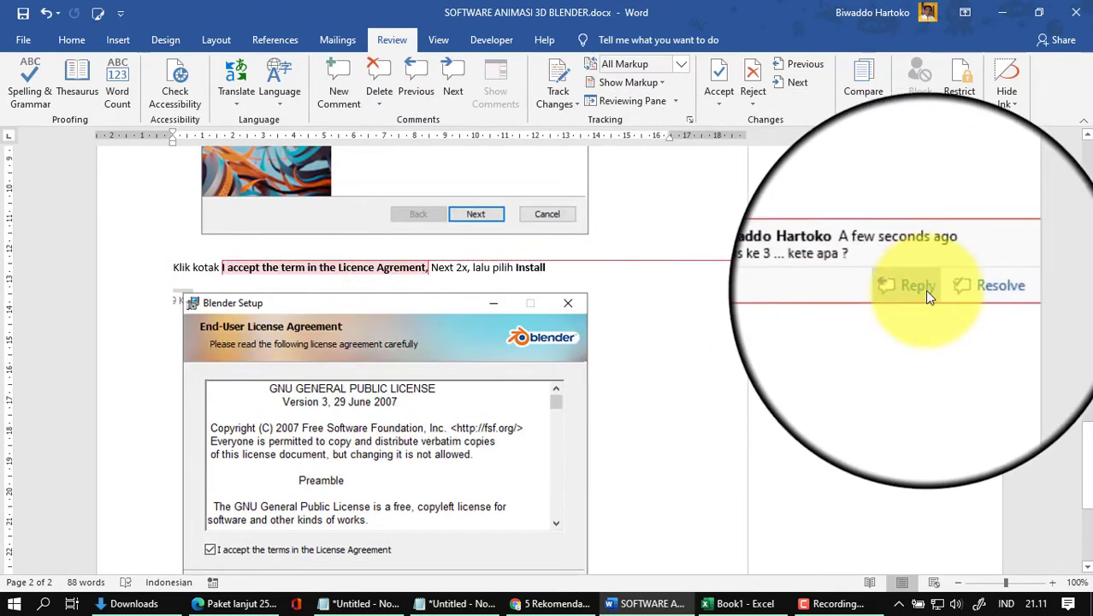
left_click(925, 289)
type("B")
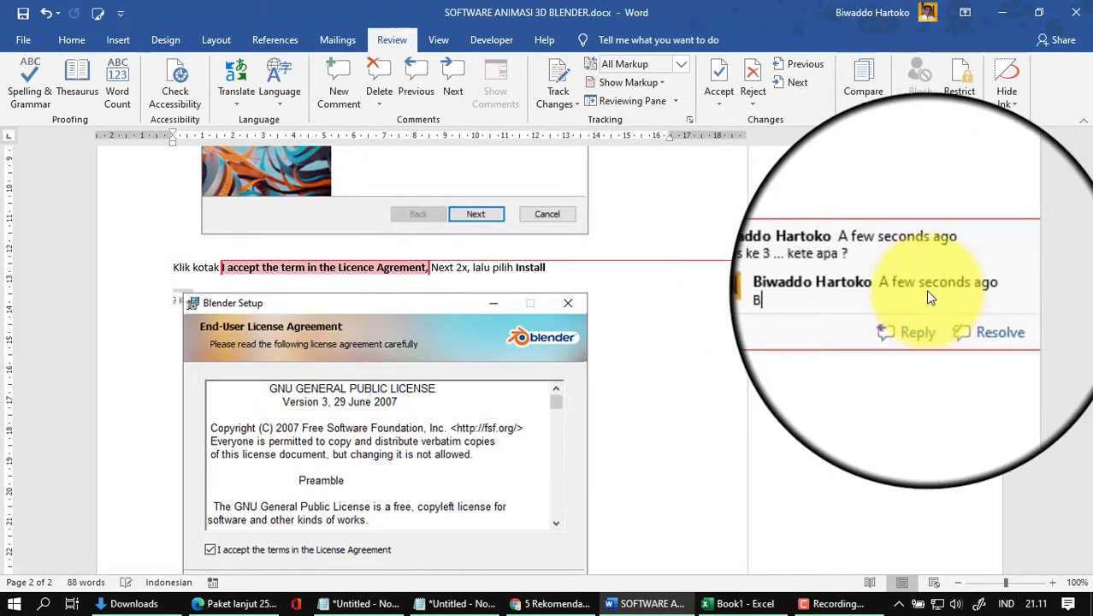
type("alas ")
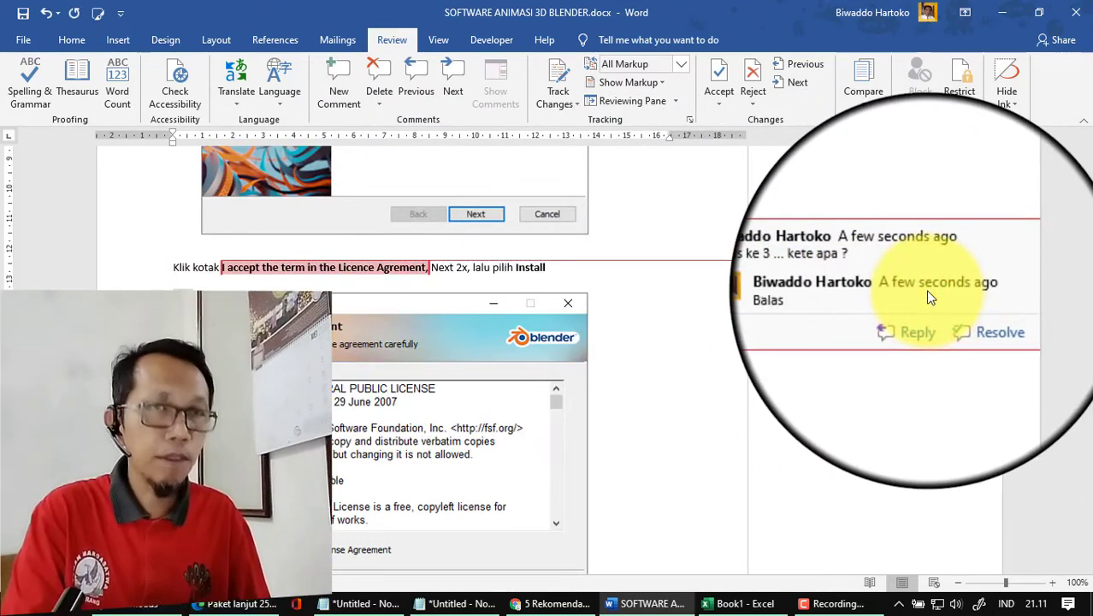
type(": ")
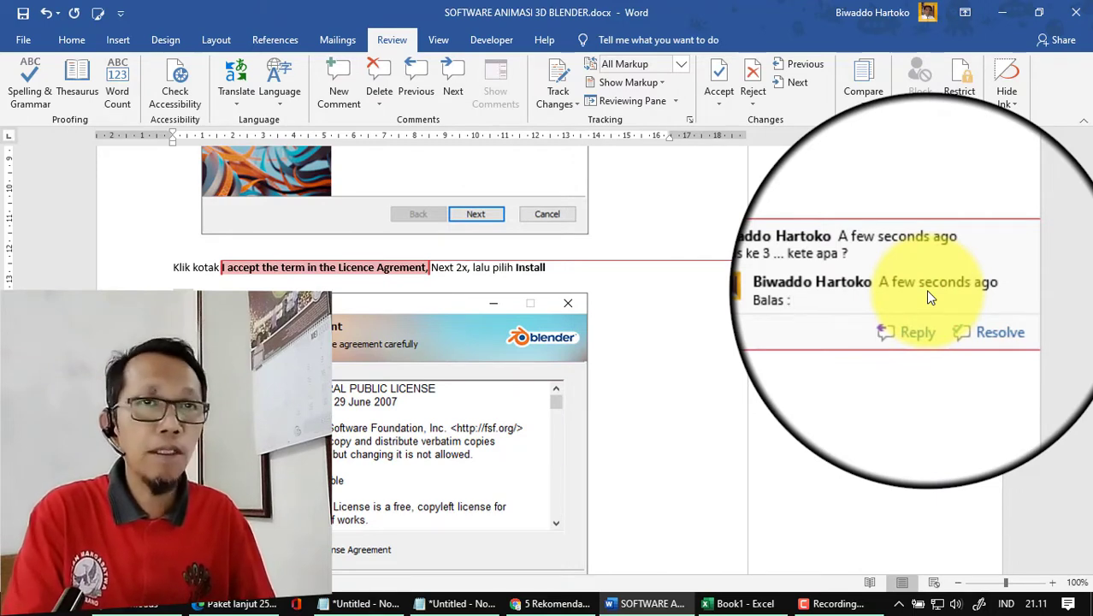
type("k")
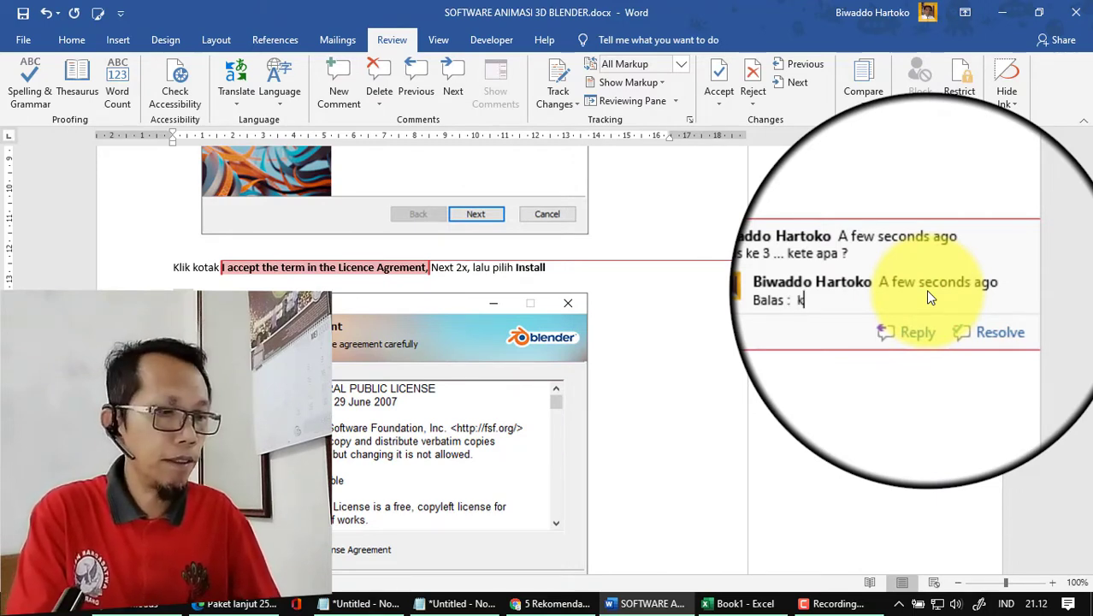
type("3 ")
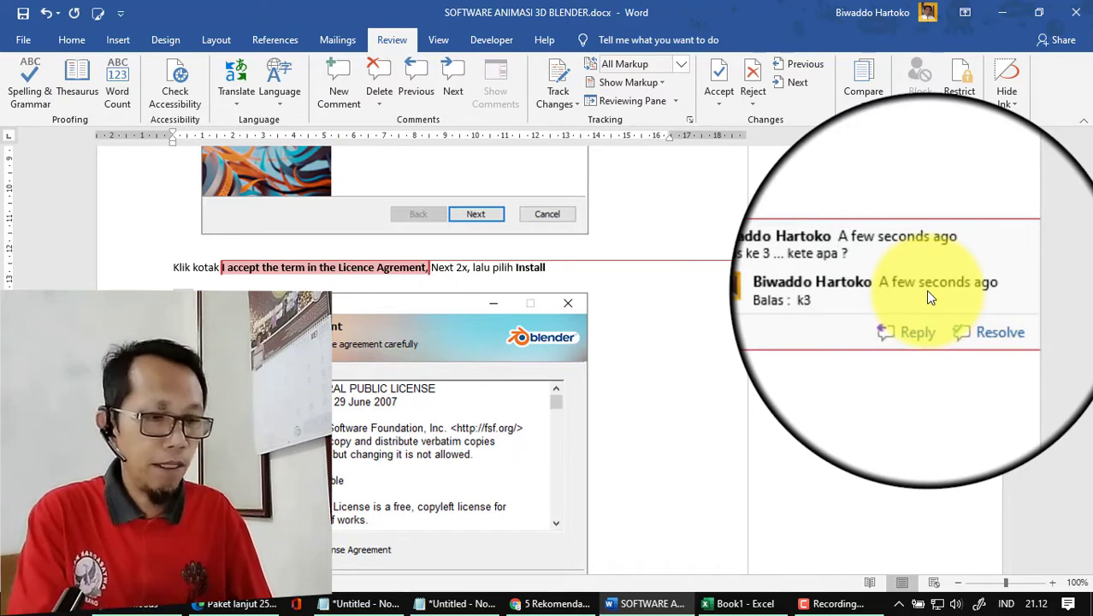
type("is")
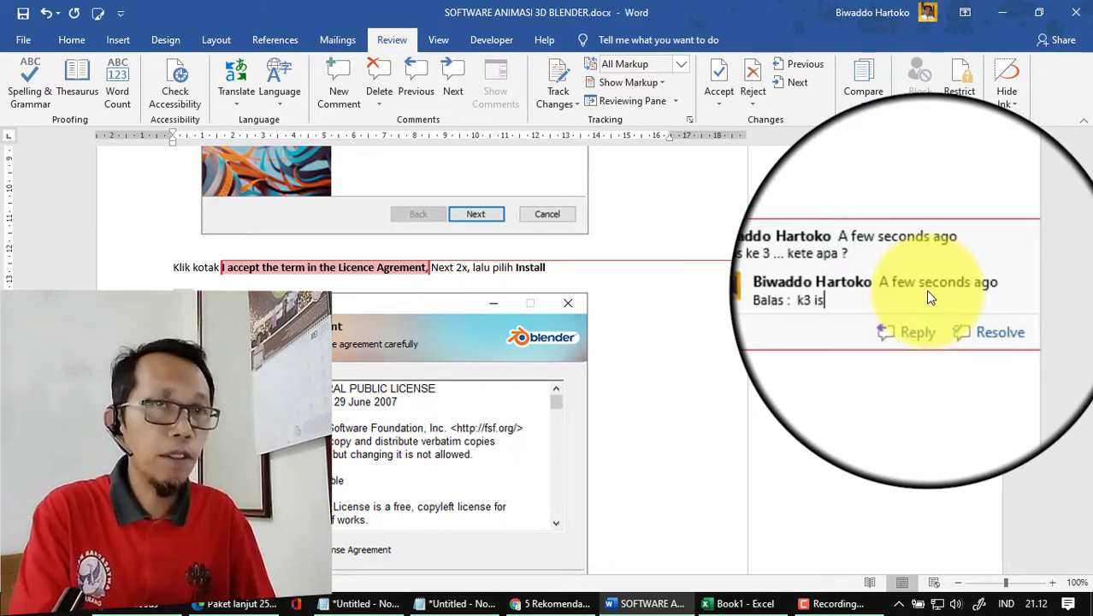
type("is")
key("BackSpace")
key("BackSpace")
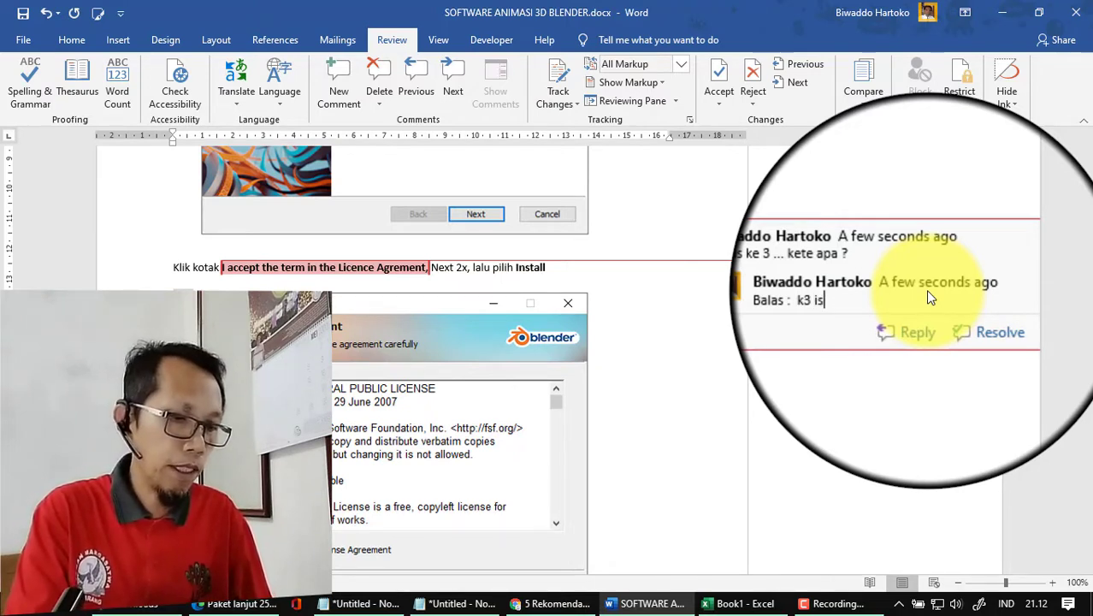
type("nya ..")
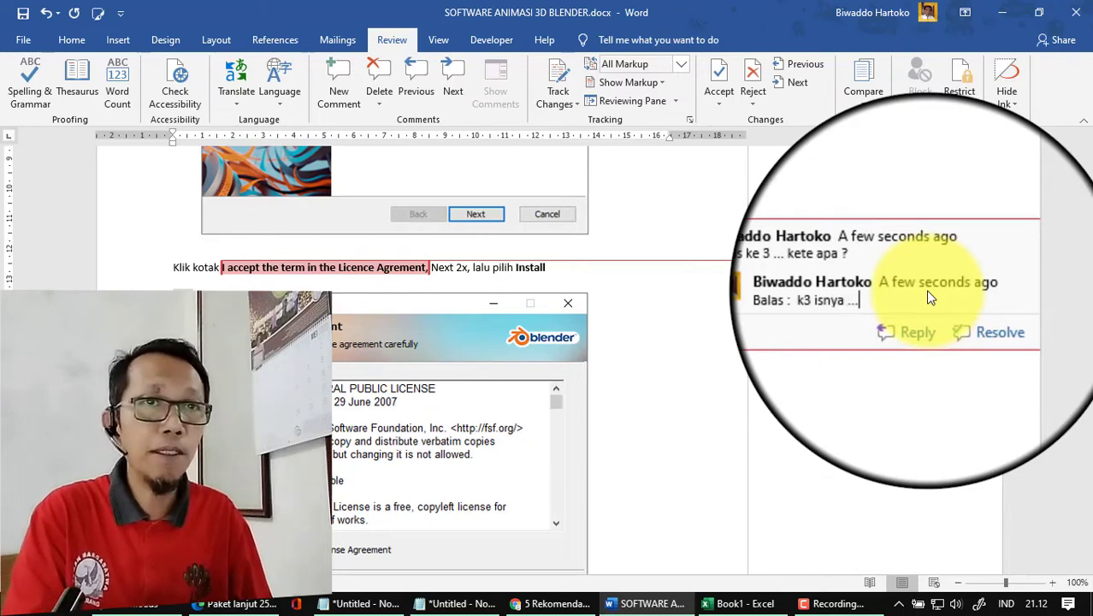
type("..")
left_click(898, 373)
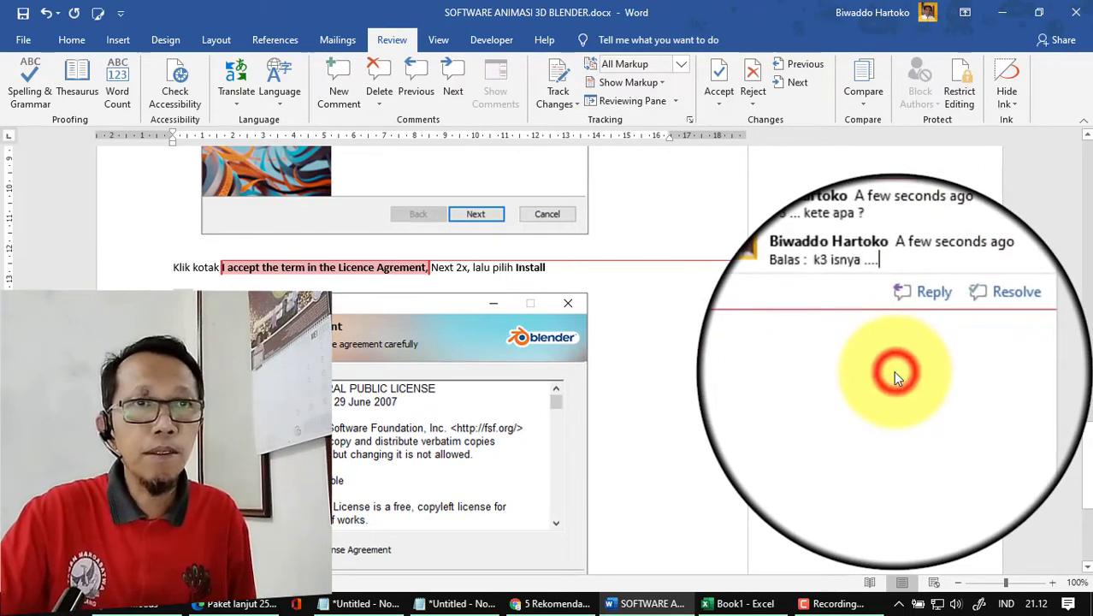
Scroll back to the top and select the Revisi 2 comment's bitmap text.
scroll(703, 324, "down", 2)
left_click(701, 323)
scroll(701, 321, "up", 10)
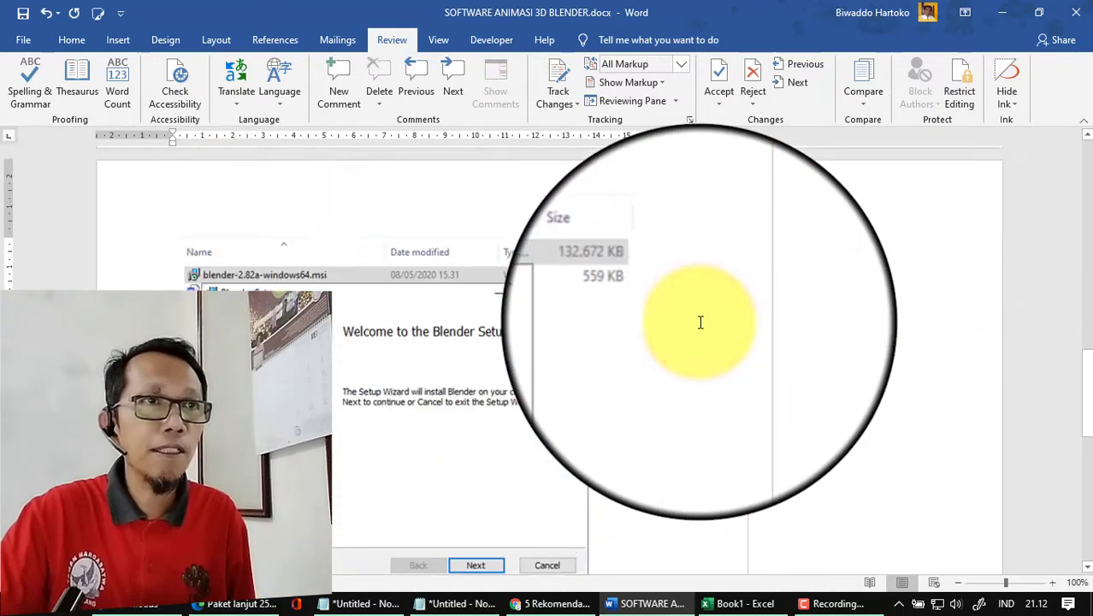
scroll(701, 322, "up", 5)
scroll(700, 322, "up", 5)
scroll(701, 322, "up", 5)
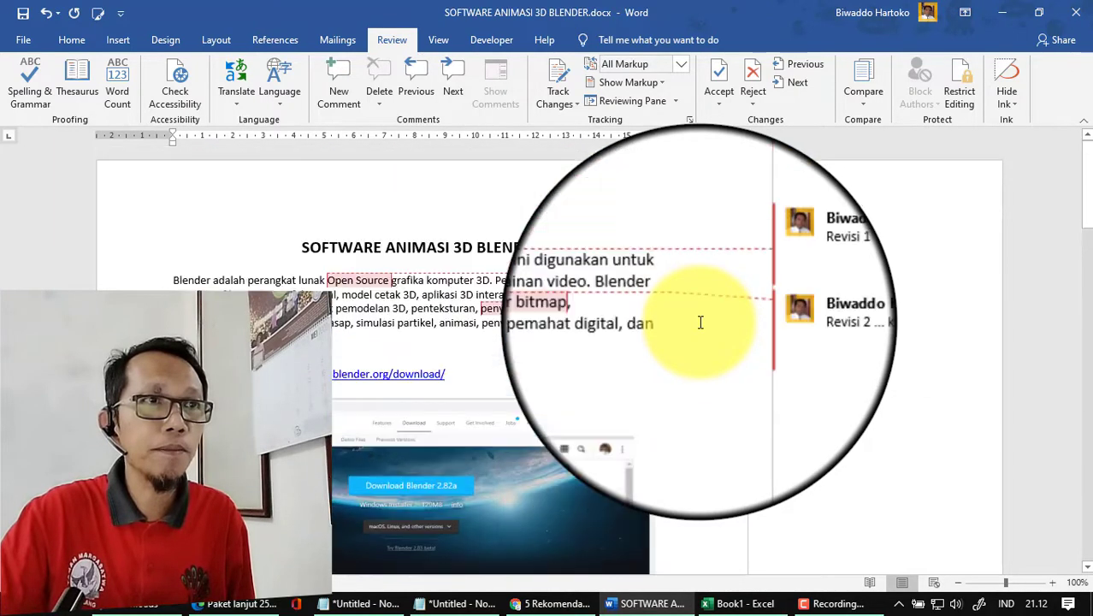
left_click(577, 308)
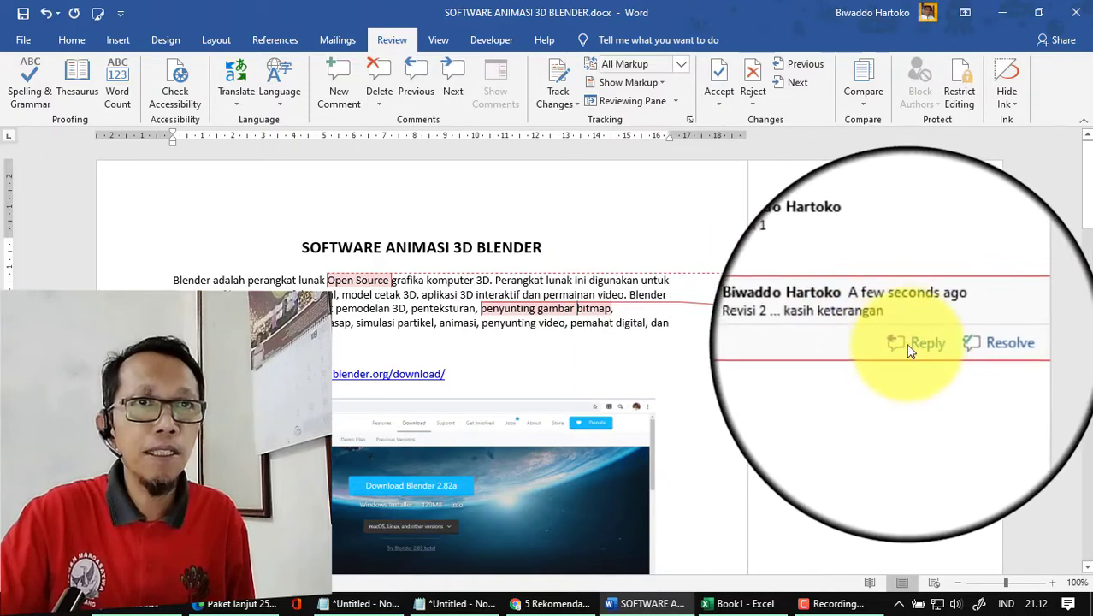
Add two empty replies under the Revisi 2 comment on 'penyunting gambar bitmap'.
left_click(932, 358)
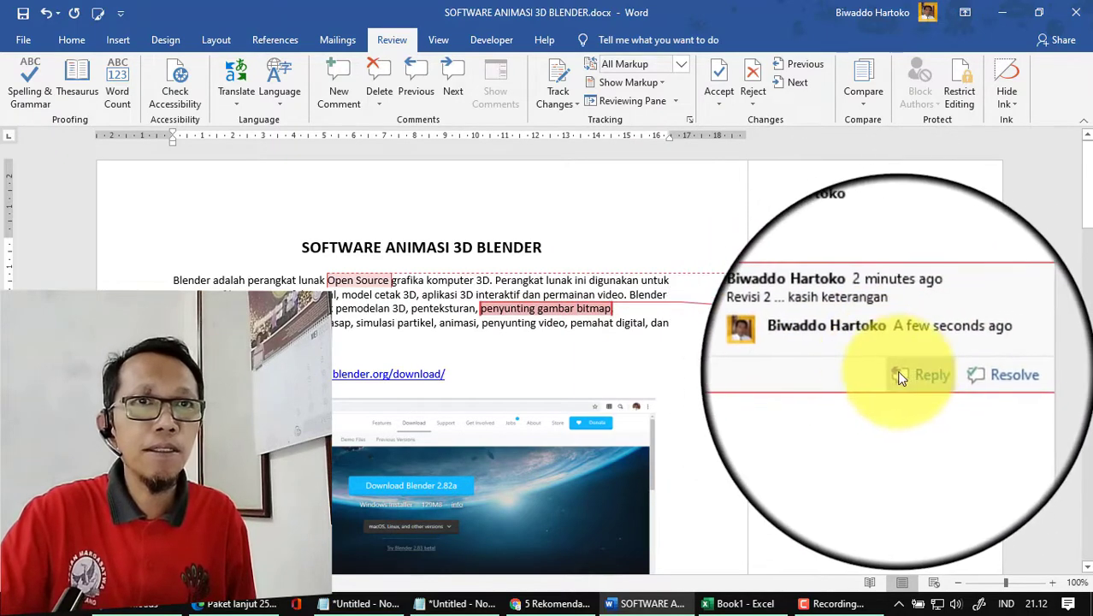
left_click(916, 370)
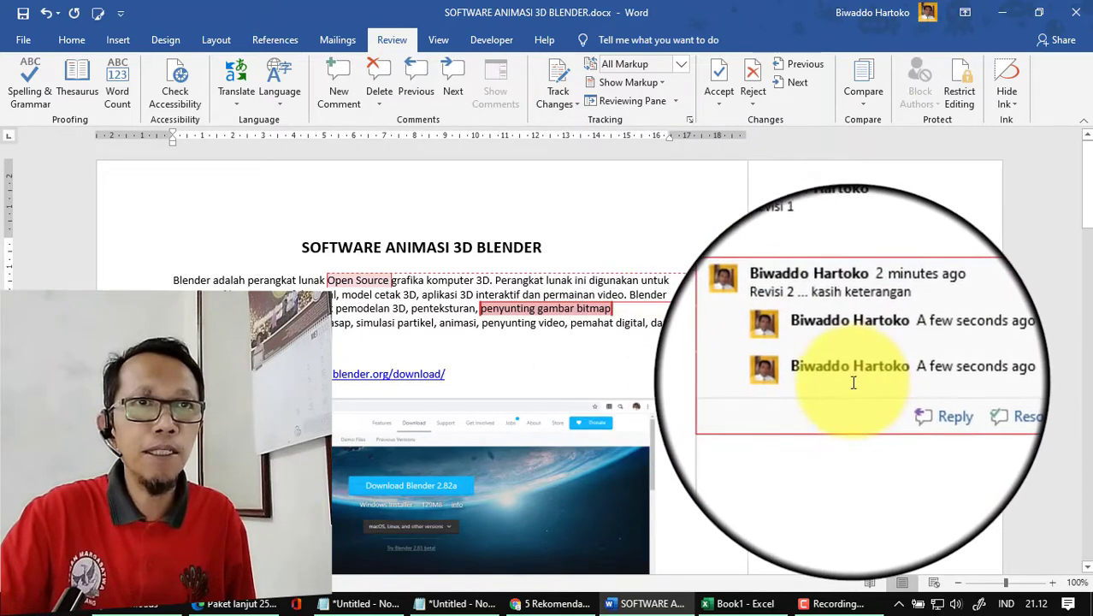
left_click(853, 383)
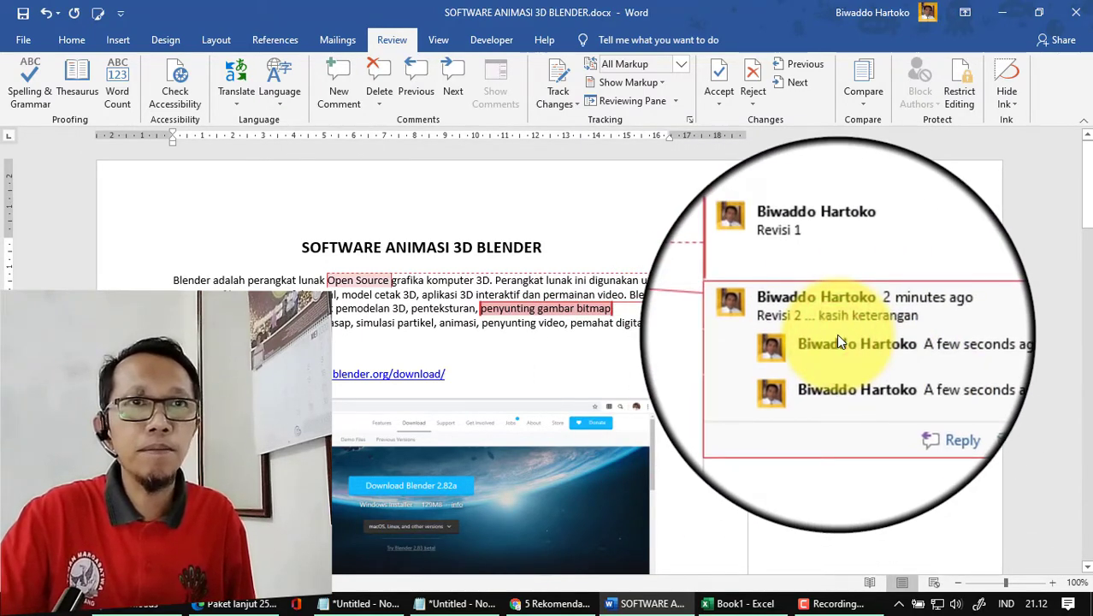
left_click(375, 280)
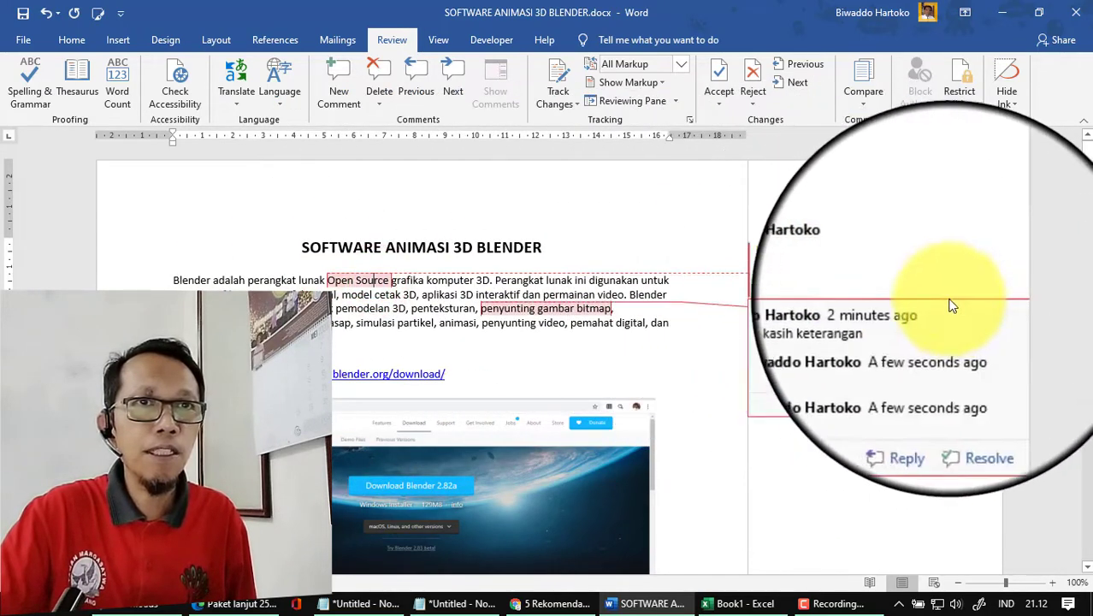
Reply 'Jawaban, oke pak saya revisi' to the Revisi 1 comment and save the document.
left_click(923, 291)
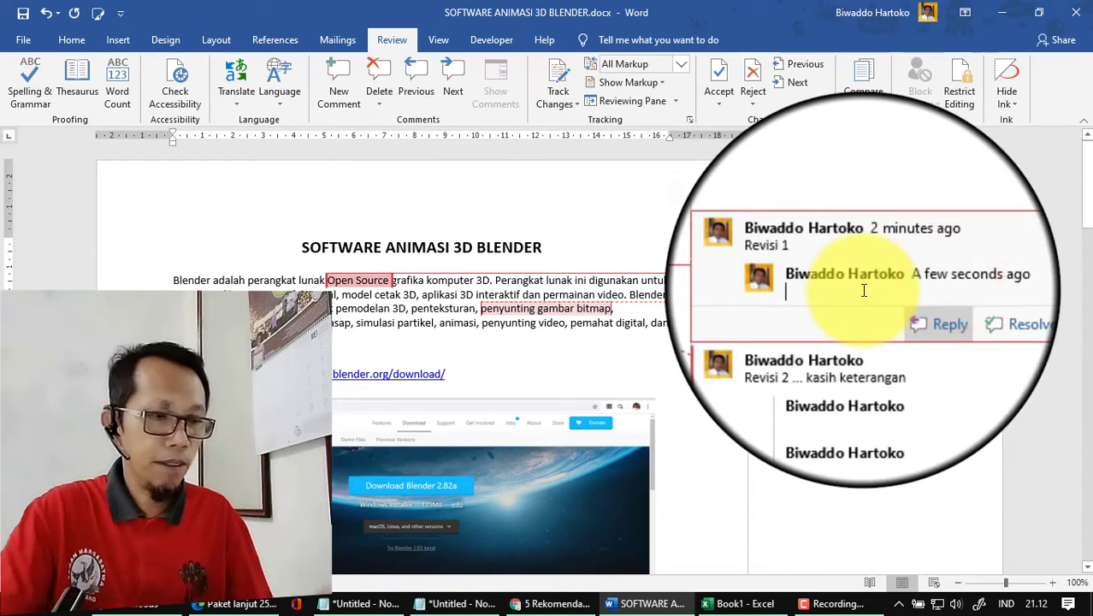
type("jaw")
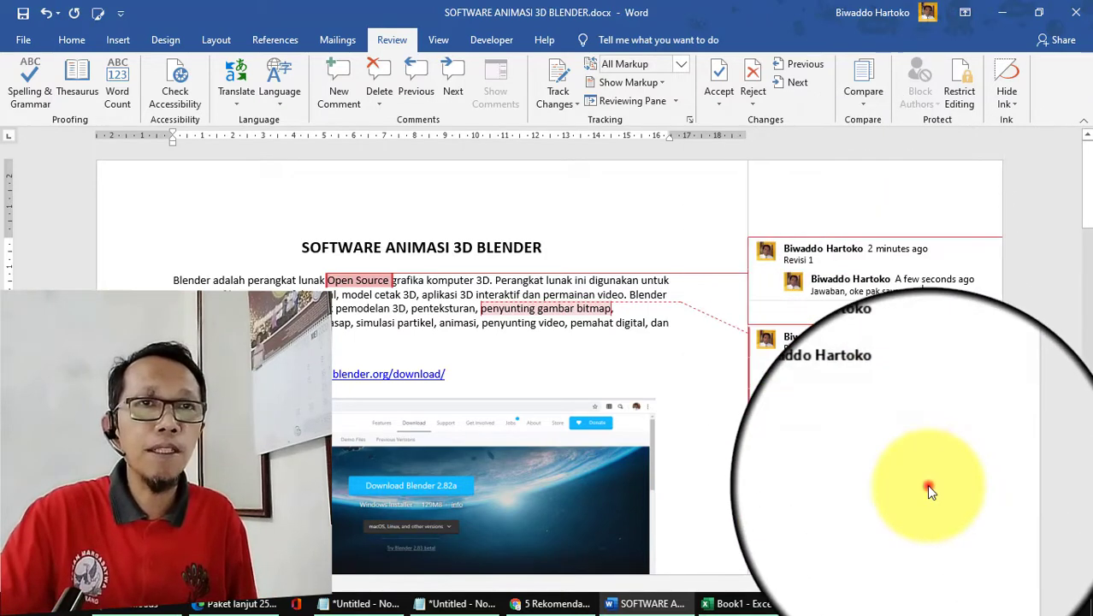
left_click(928, 486)
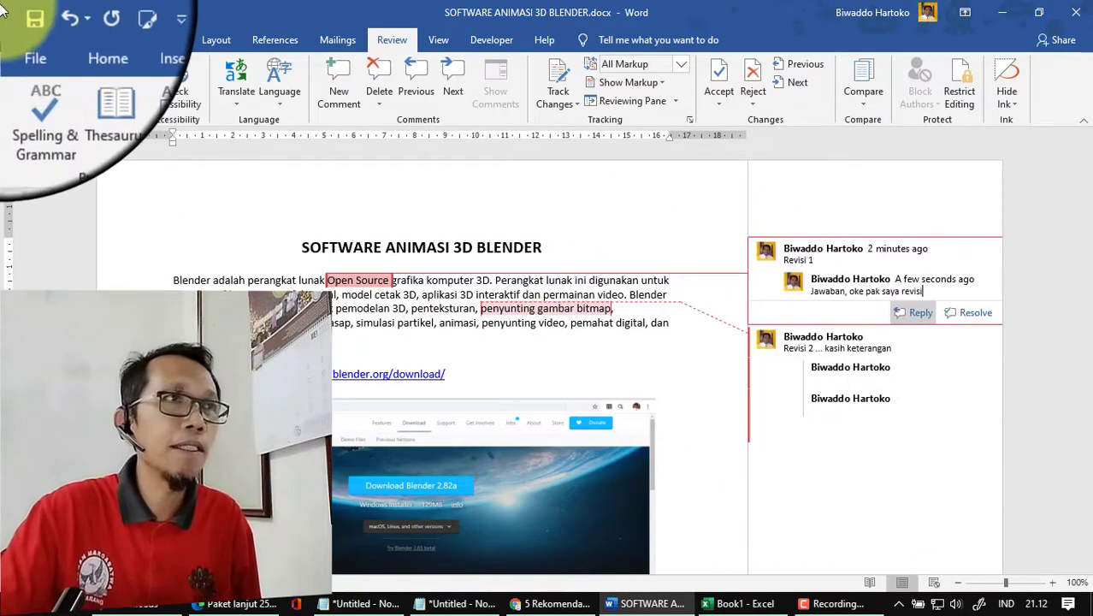
left_click(27, 18)
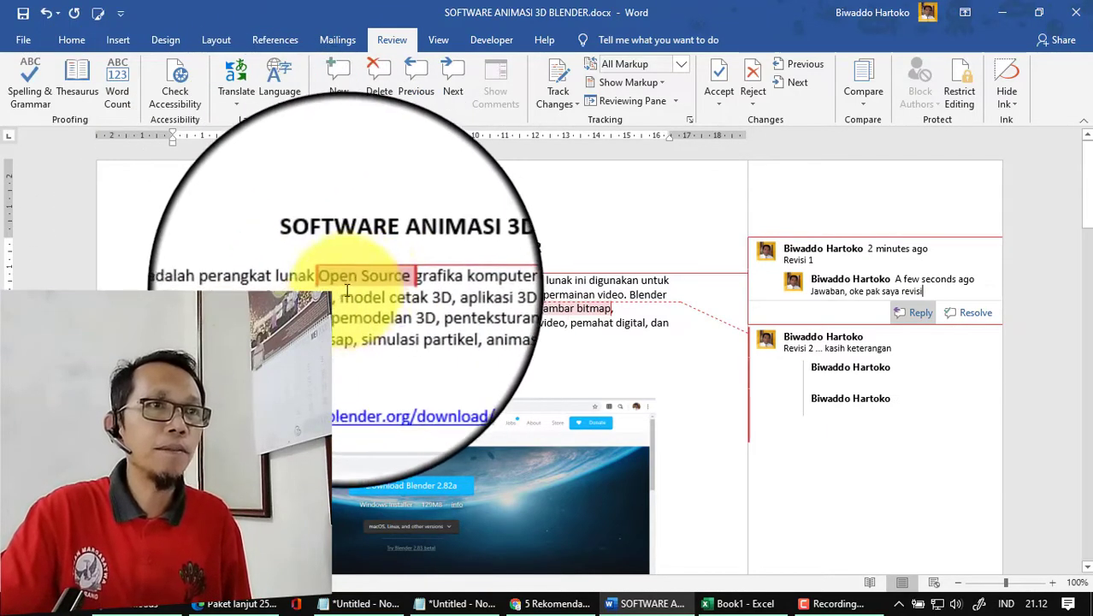
left_click(369, 281)
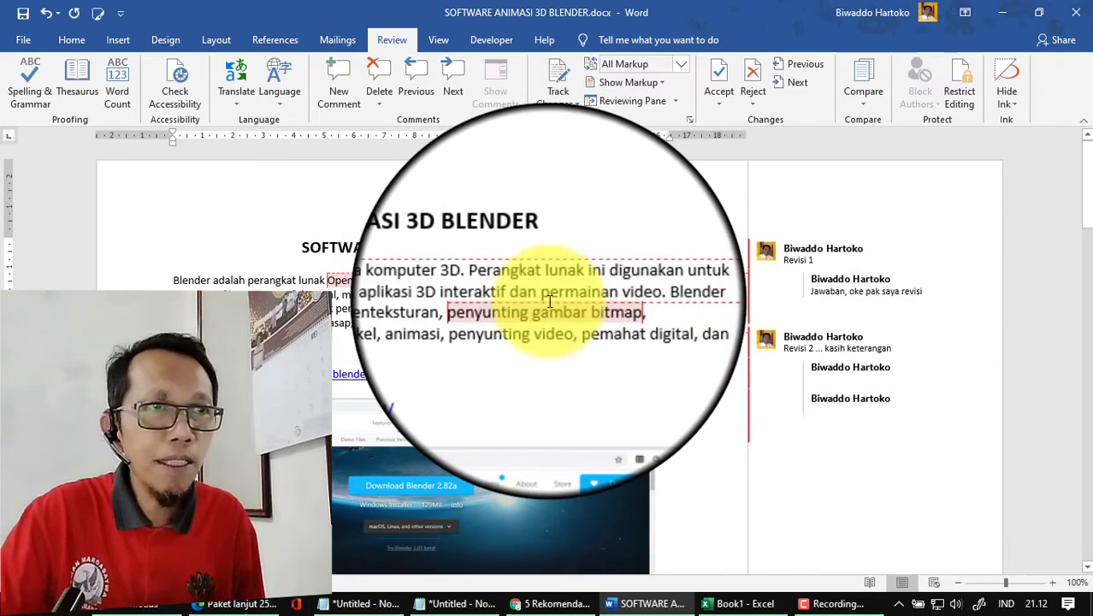
mouse_move(550, 301)
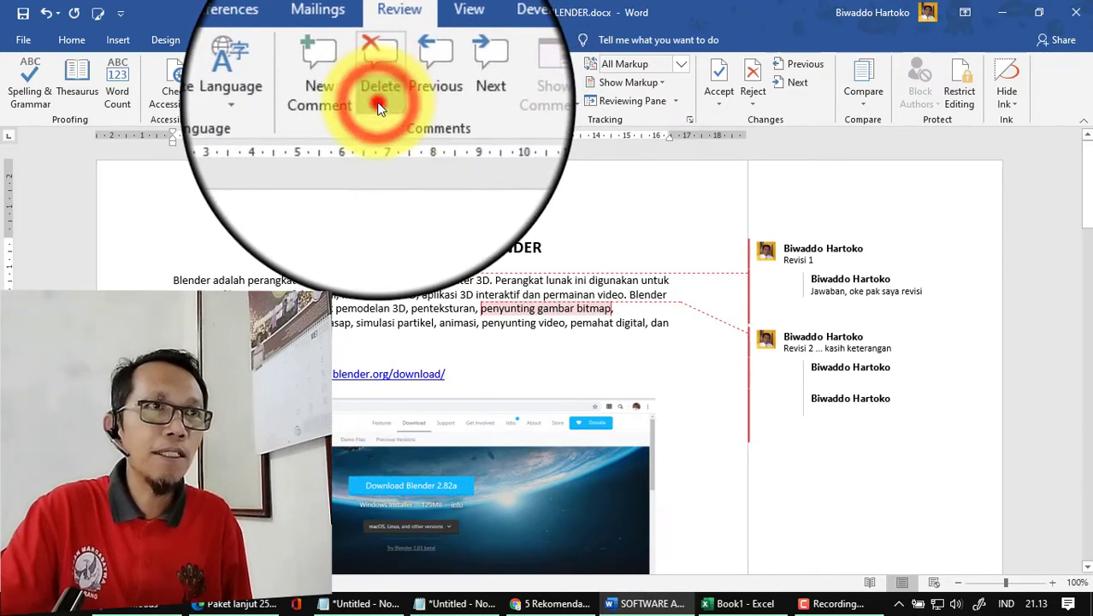
Remove every comment and reply with Delete All Comments in Document.
left_click(380, 106)
left_click(407, 159)
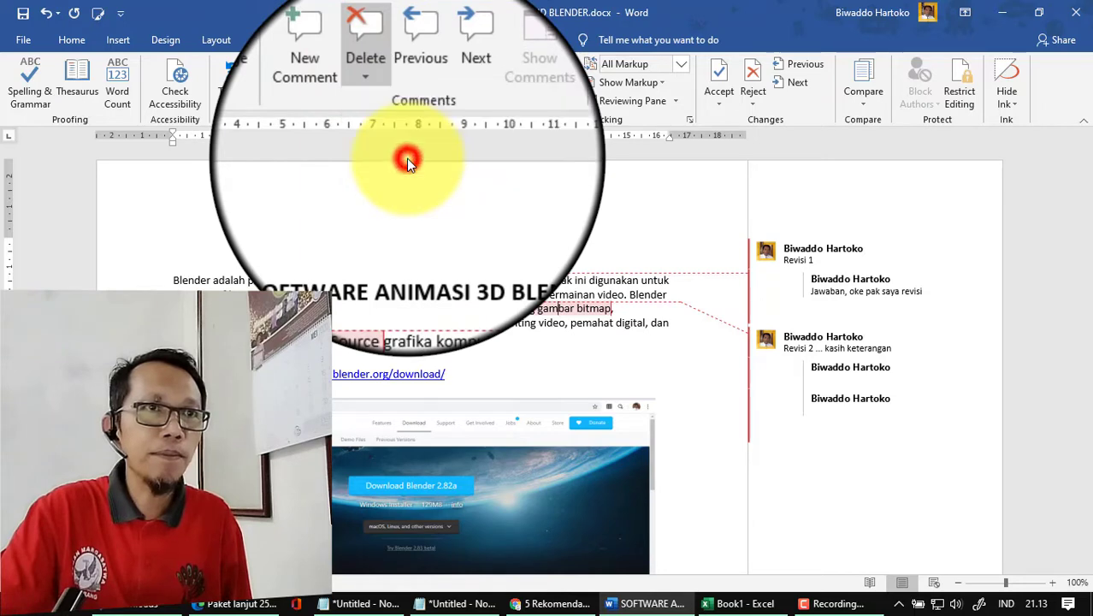
left_click(530, 293)
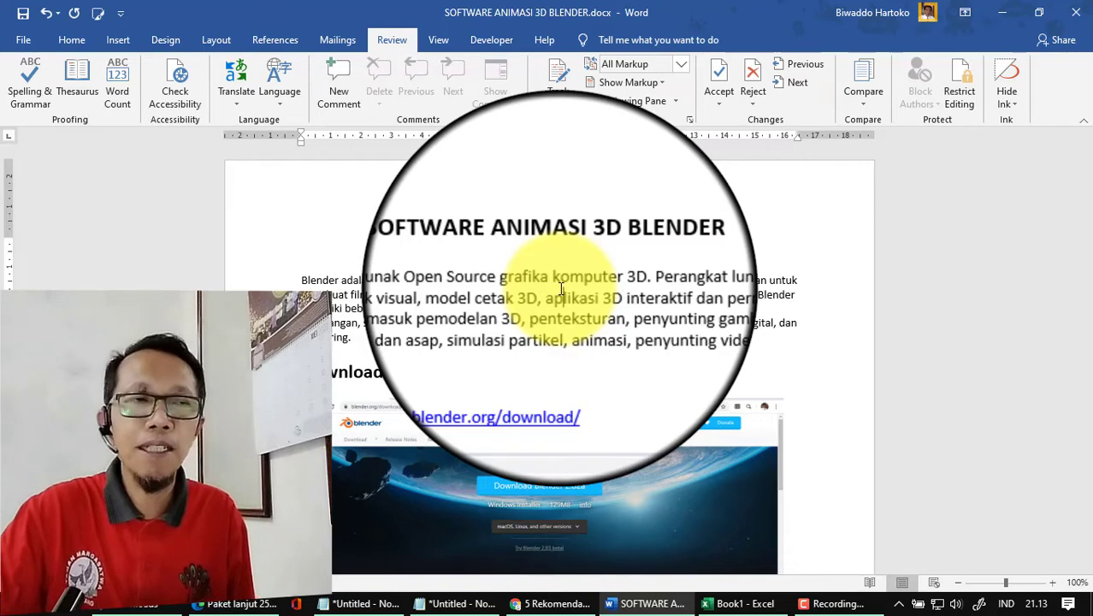
left_click(578, 287)
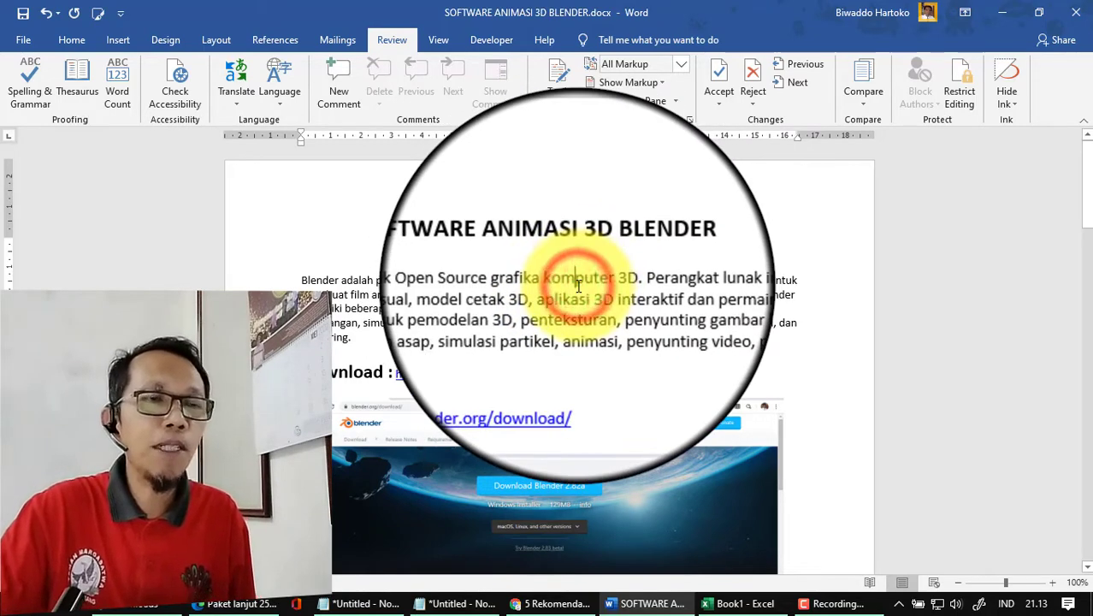
Switch to Excel's Book1 and view the Our Standart Room picture comment.
left_click(734, 604)
left_click(184, 287)
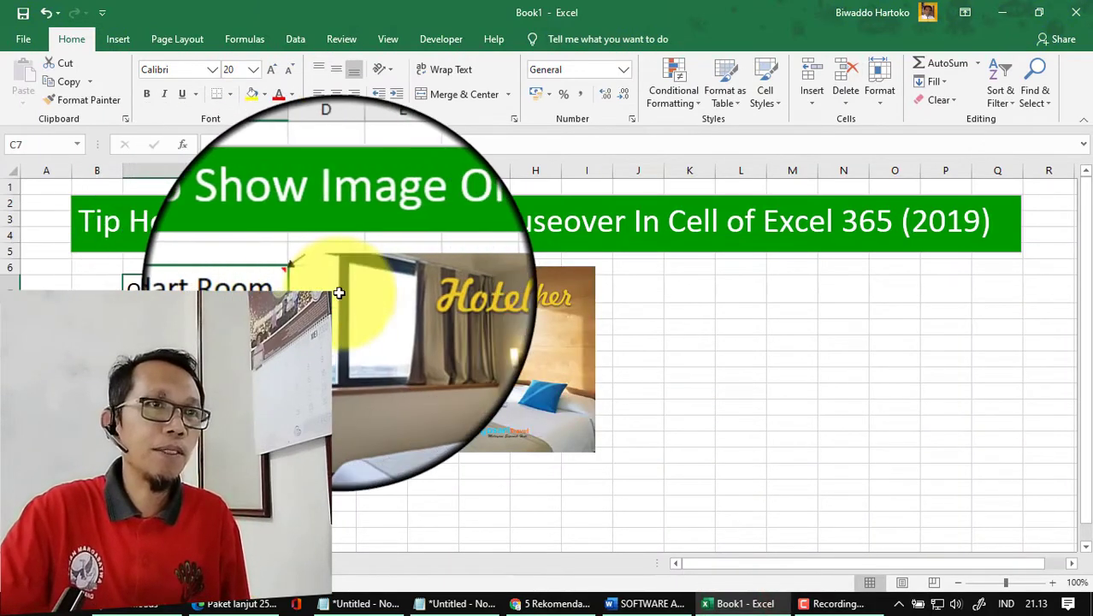
mouse_move(544, 330)
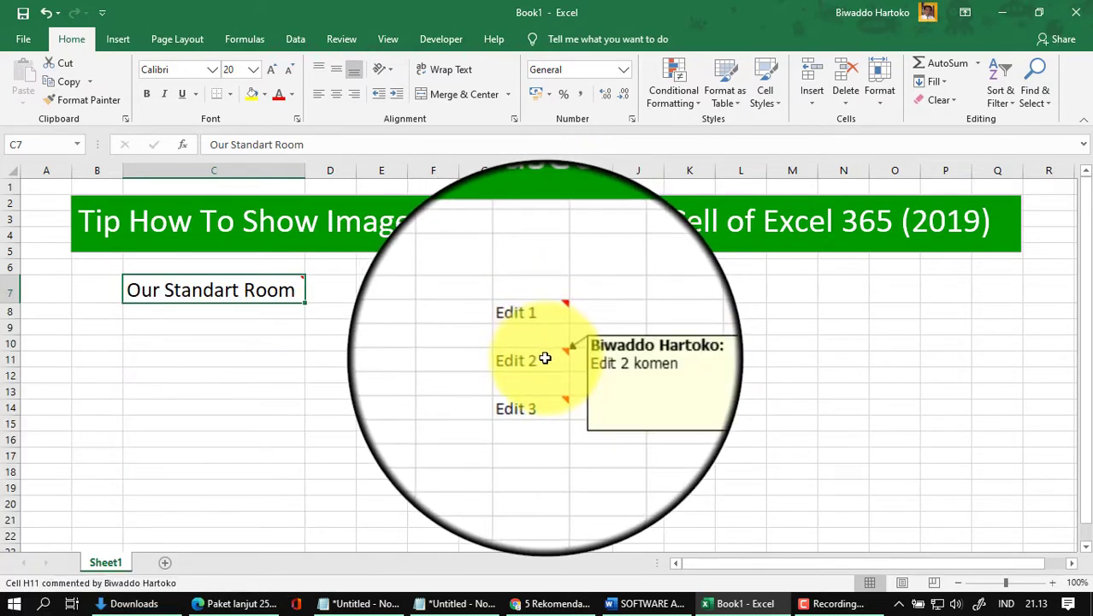
mouse_move(544, 392)
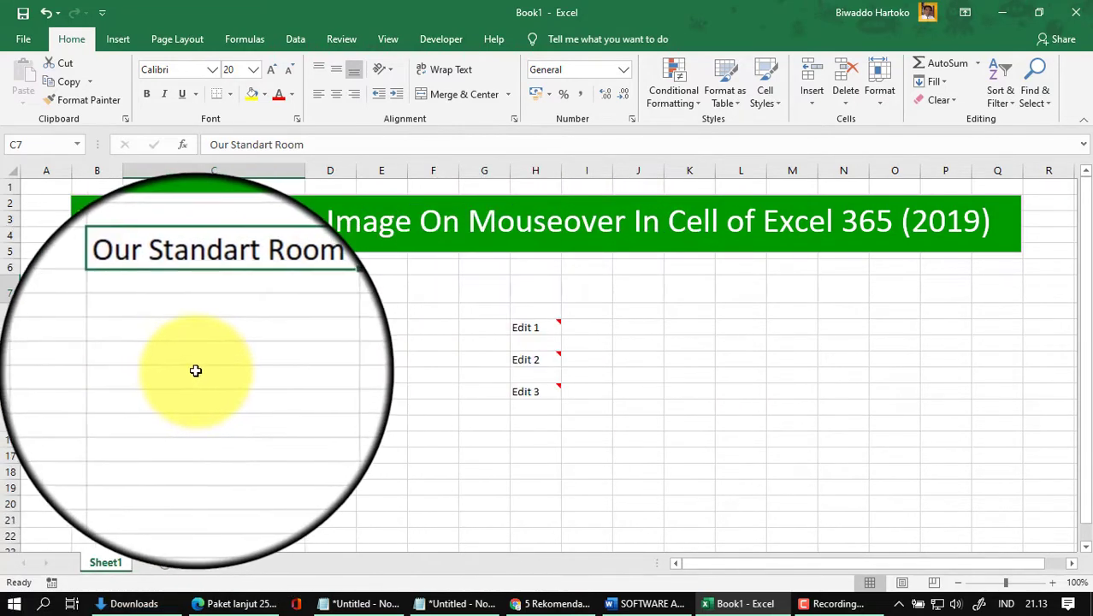
Enter the label 'Keterangan' in cell C12.
left_click(190, 370)
type("Keterangan")
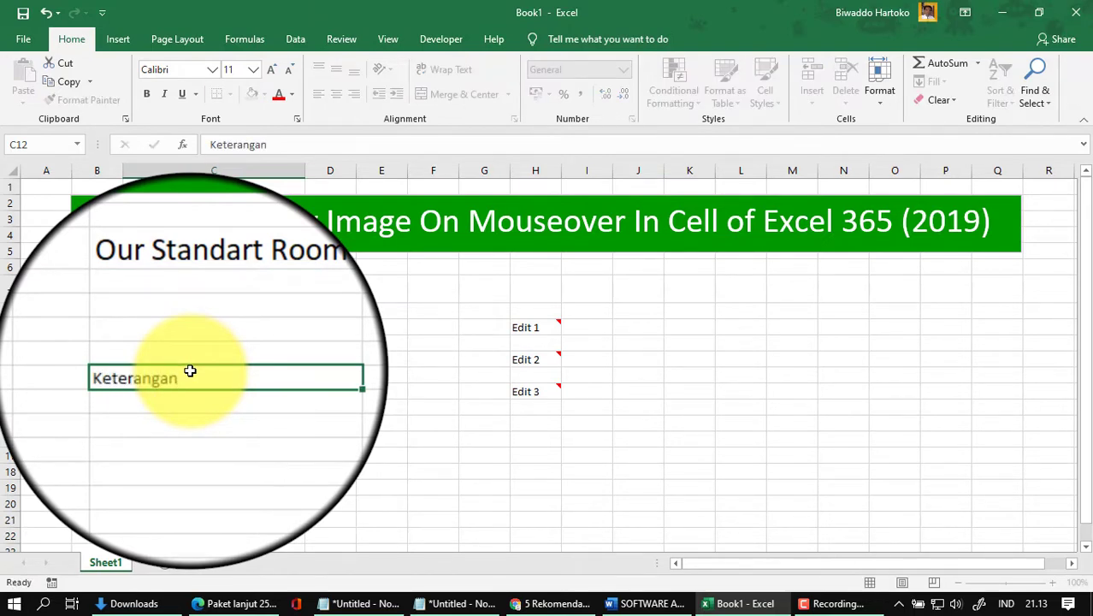
key("Return")
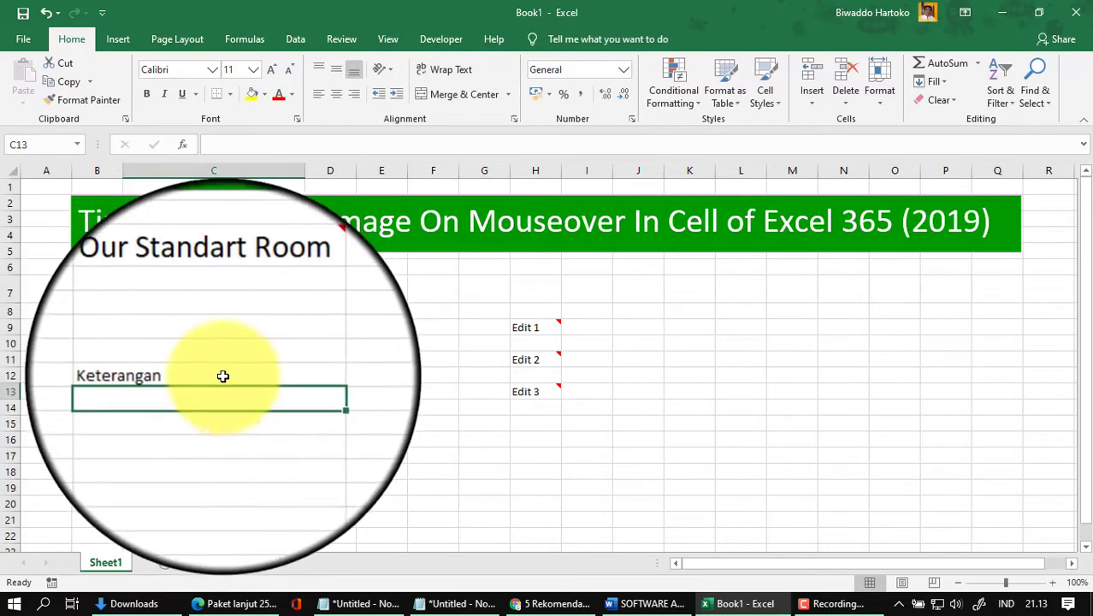
left_click(222, 370)
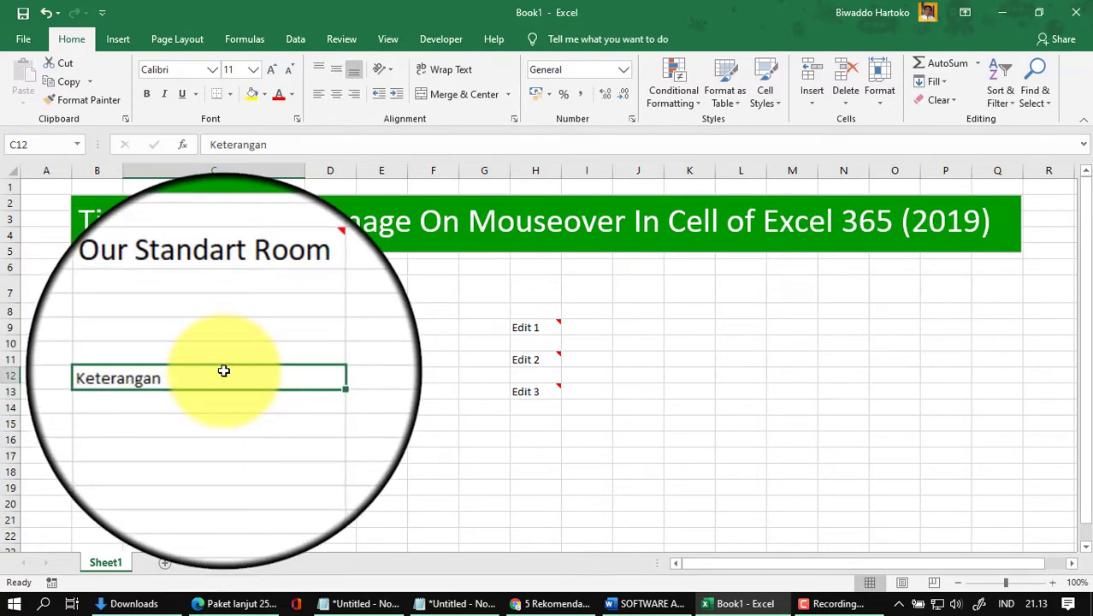
Attach a comment ending 'kalimat sbb :' to cell C12.
left_click(356, 40)
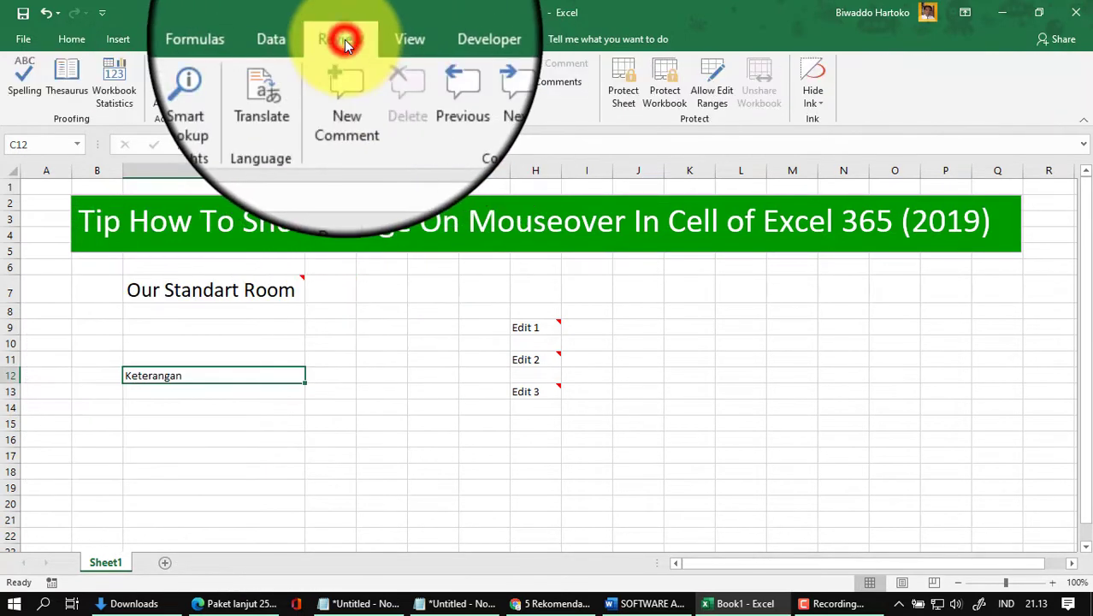
left_click(349, 102)
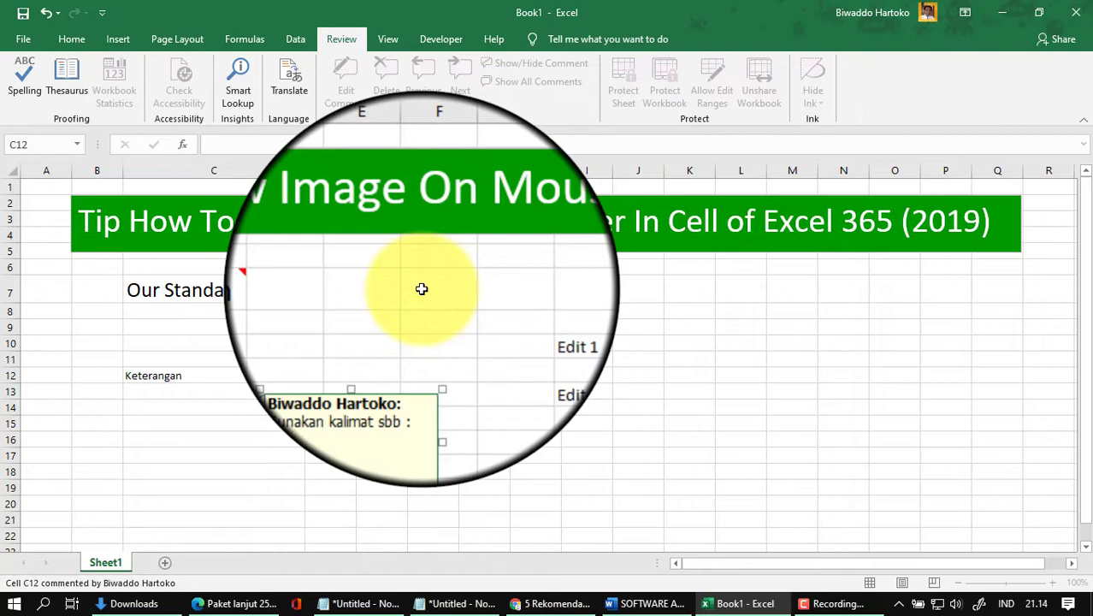
left_click(193, 375)
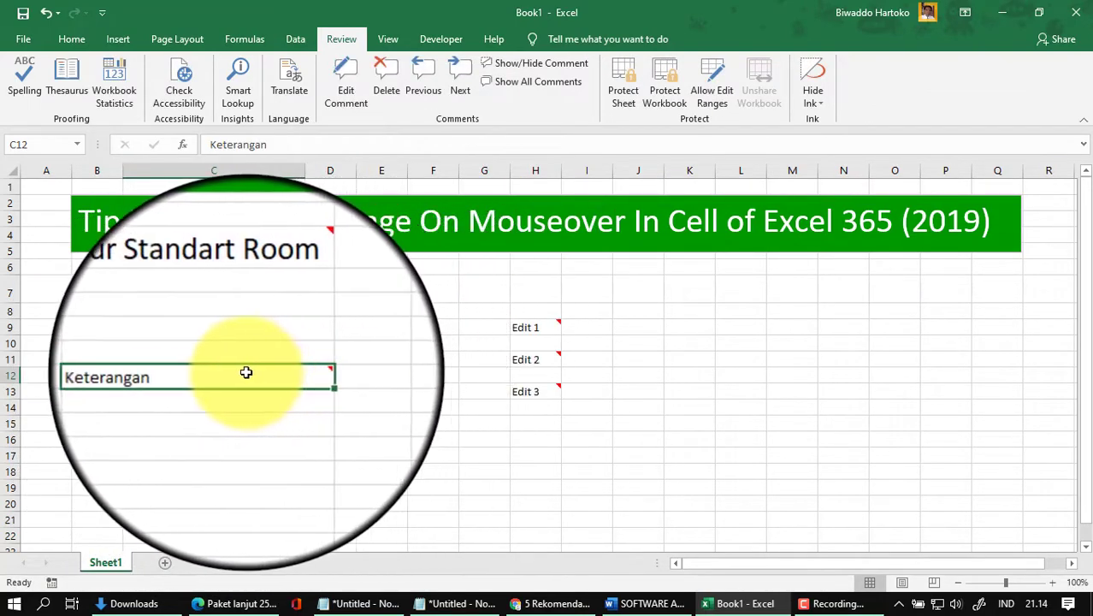
Delete the comment on the Keterangan cell C12, then move the selection to C13.
mouse_move(198, 383)
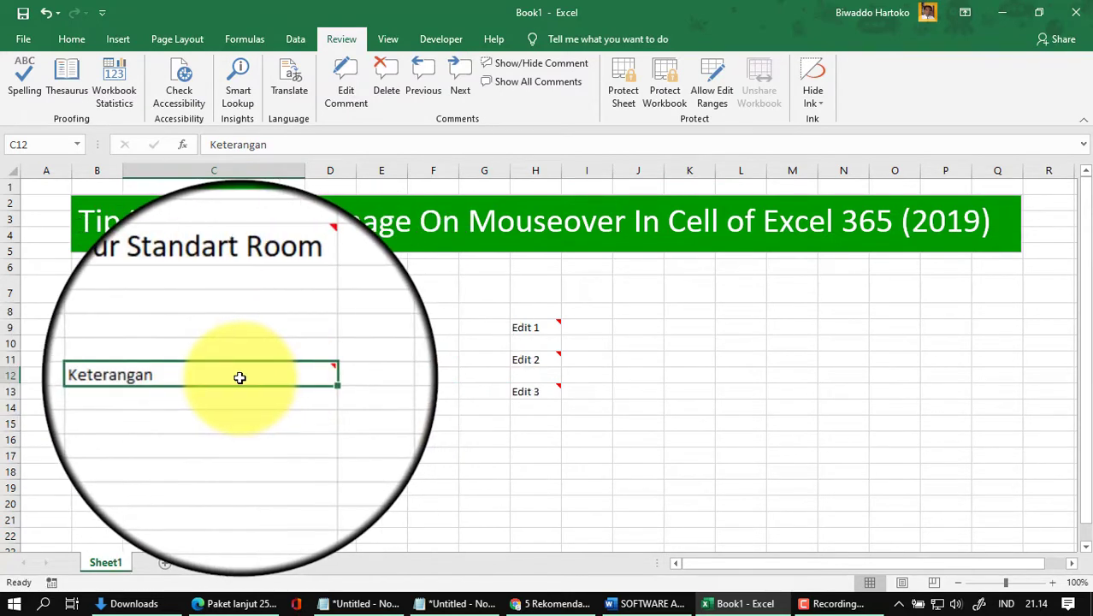
left_click(237, 377)
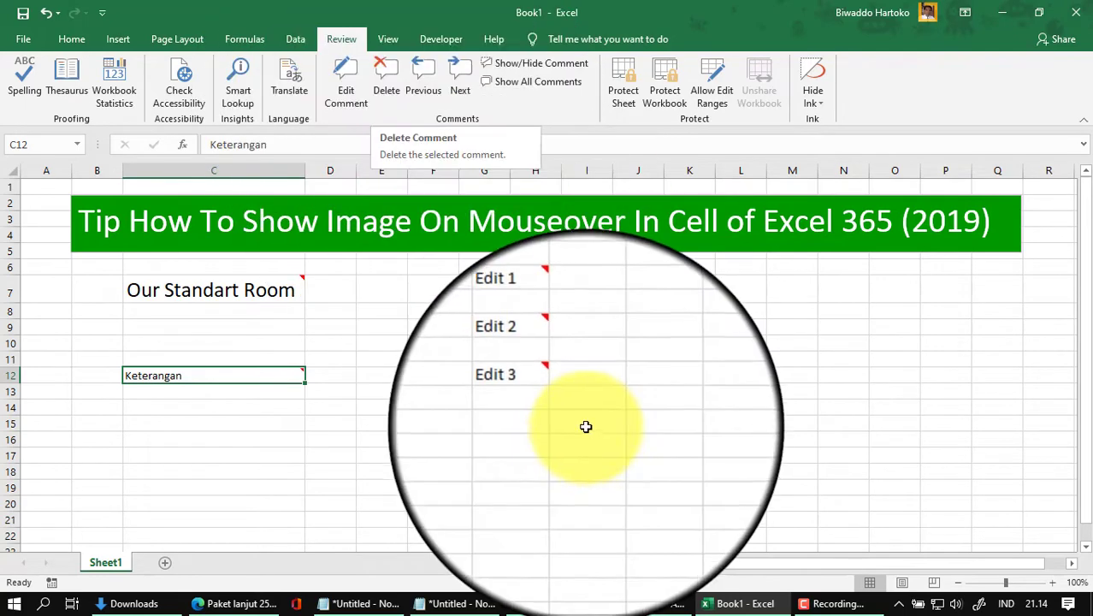
mouse_move(261, 370)
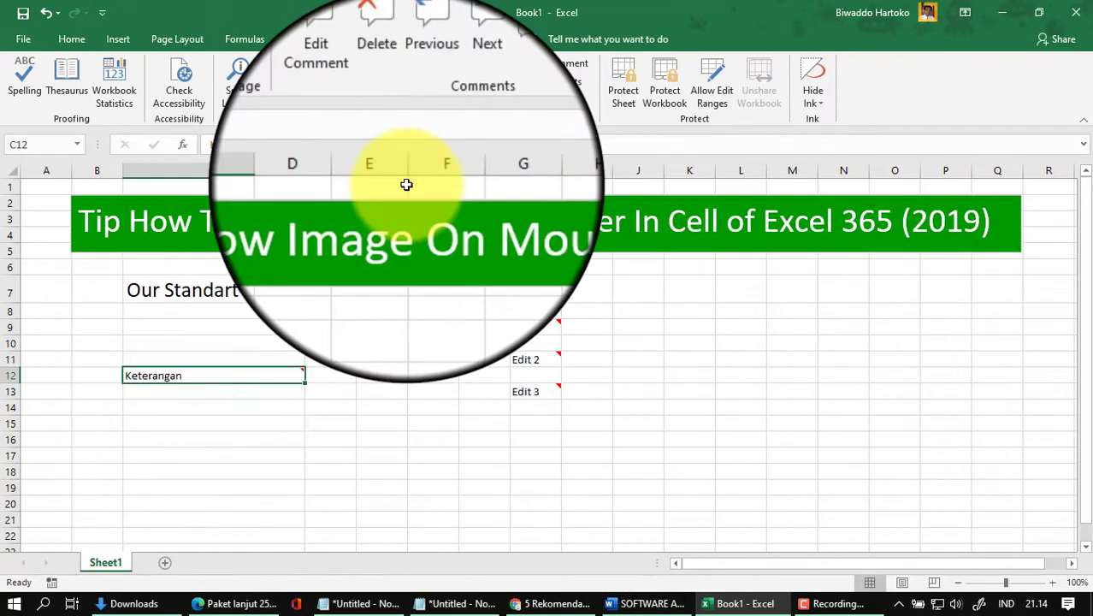
left_click(395, 102)
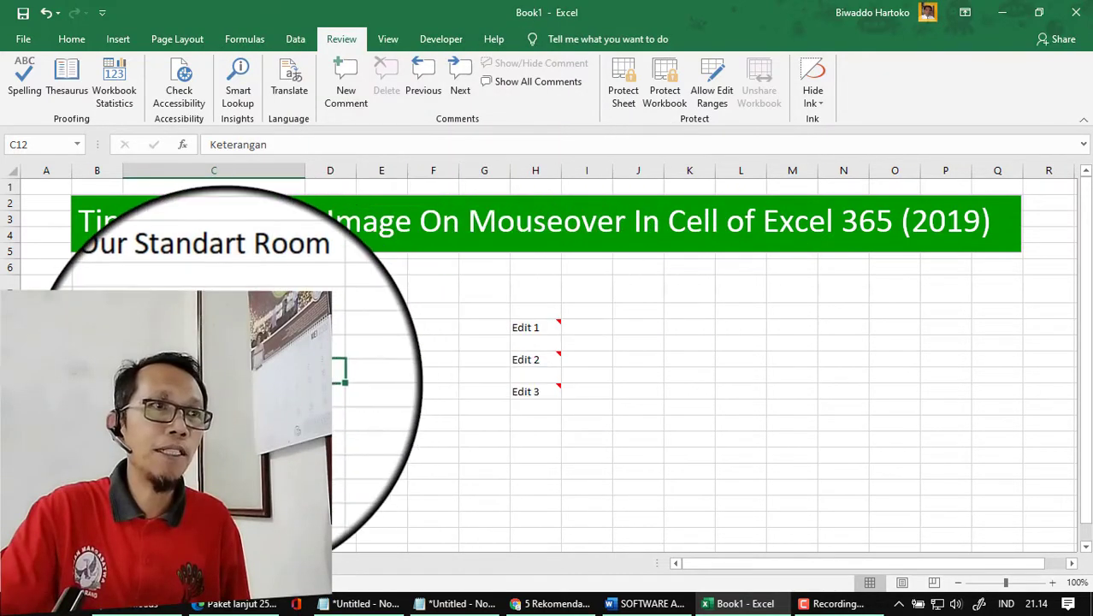
left_click(341, 377)
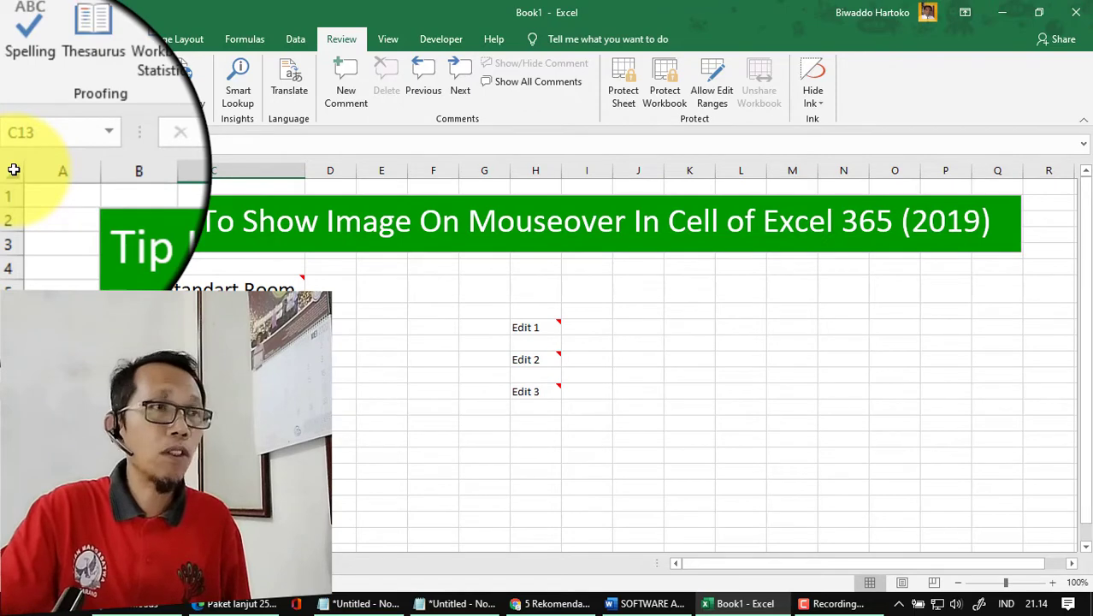
Select the entire sheet and delete all of its comments at once.
left_click(14, 170)
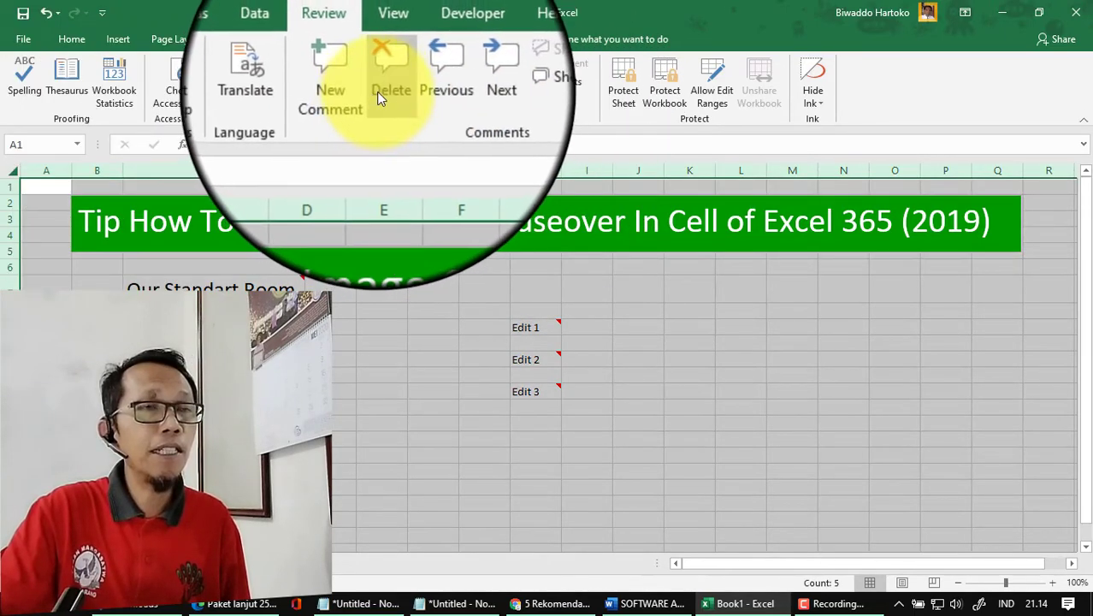
left_click(384, 93)
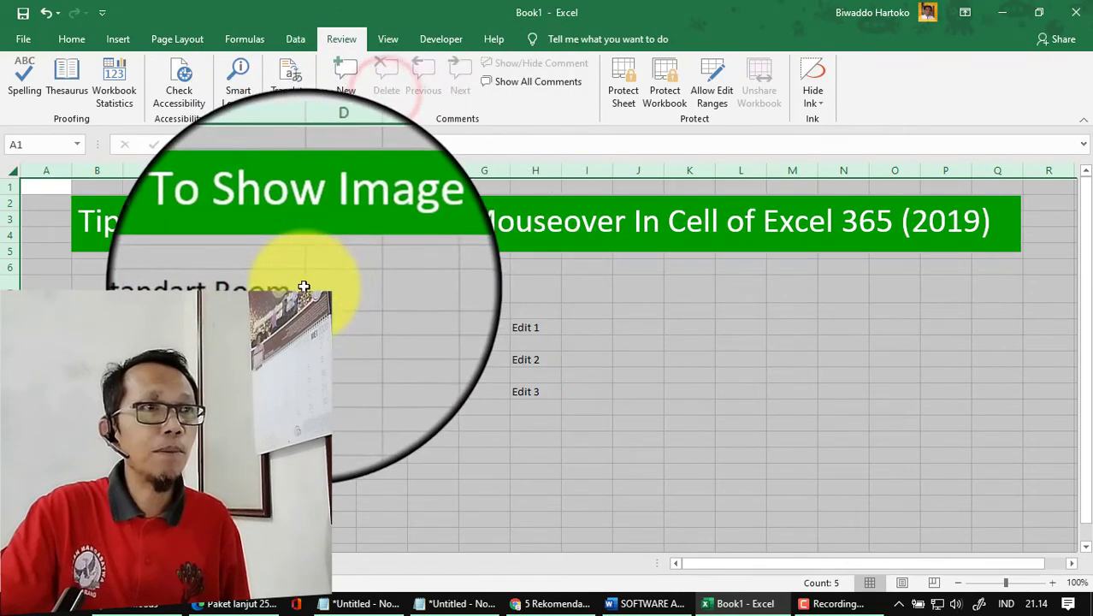
left_click(278, 285)
Check that the Edit 1, Edit 2 and Edit 3 cells no longer have comments.
left_click(536, 325)
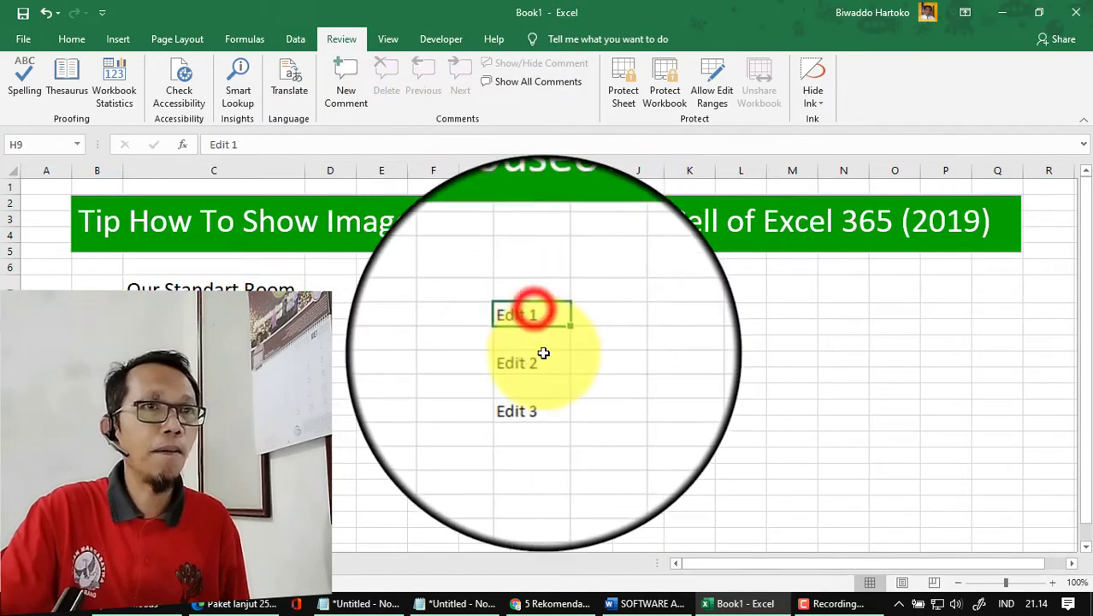
left_click(543, 361)
left_click(542, 390)
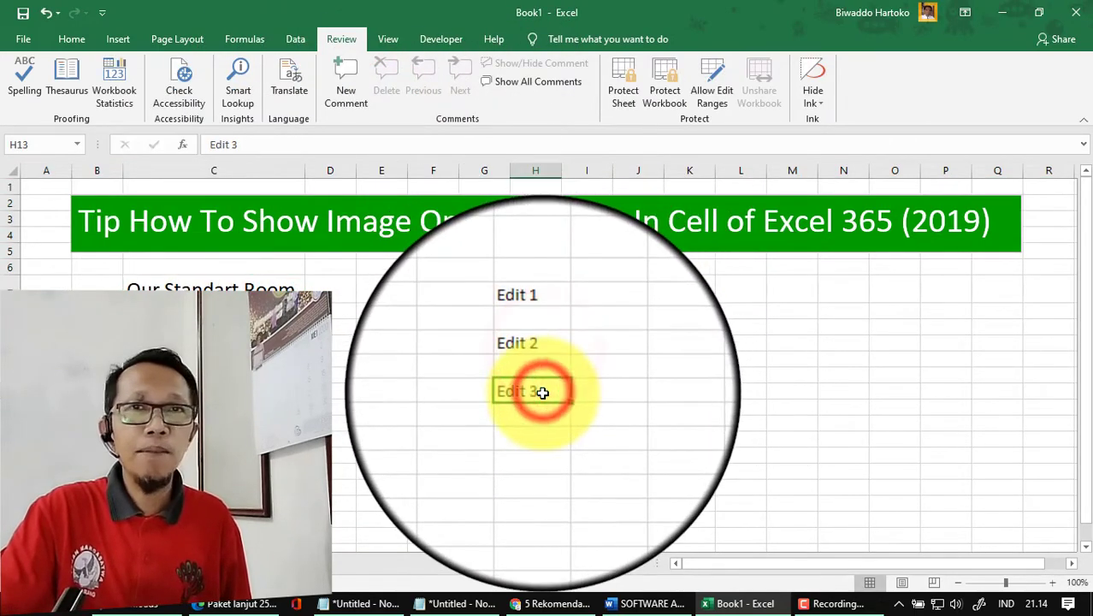